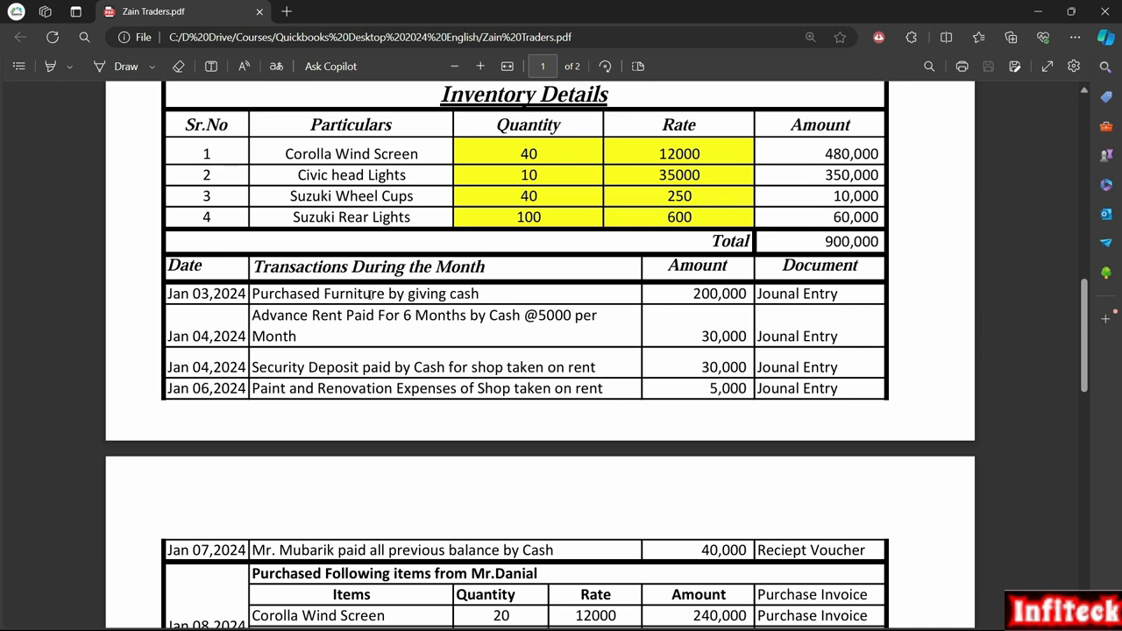
# Step: Review the inventory items and the cash transactions dated Jan 03 to Jan 06 in Zain Traders.pdf
pyautogui.scroll(2, 390, 322)
pyautogui.moveTo(379, 298); pyautogui.dragTo(302, 300)
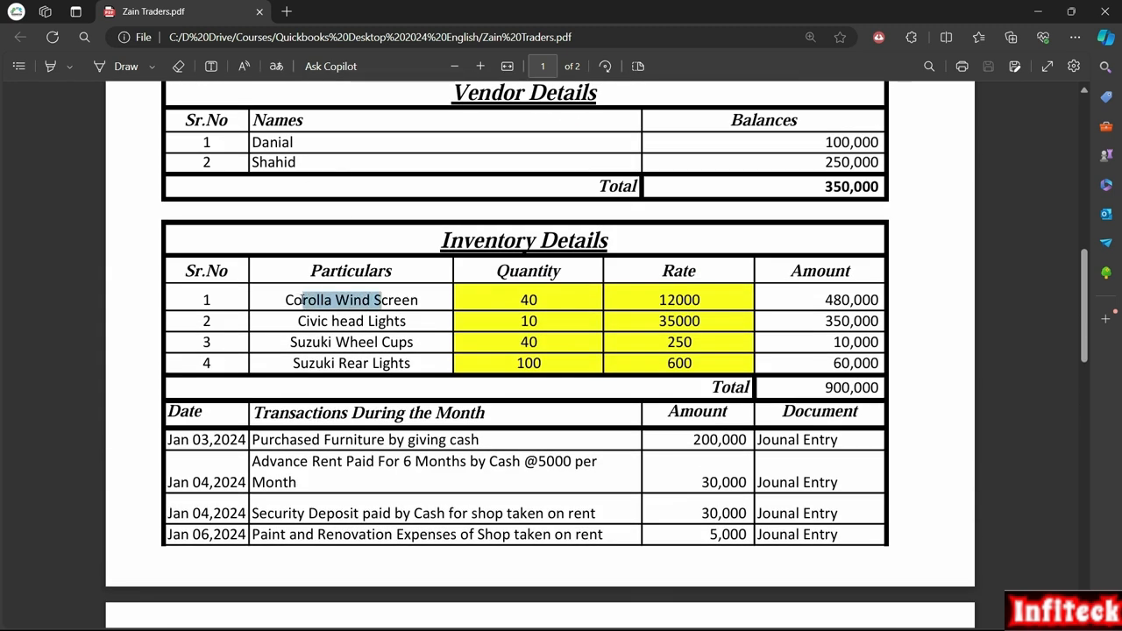
pyautogui.click(395, 344)
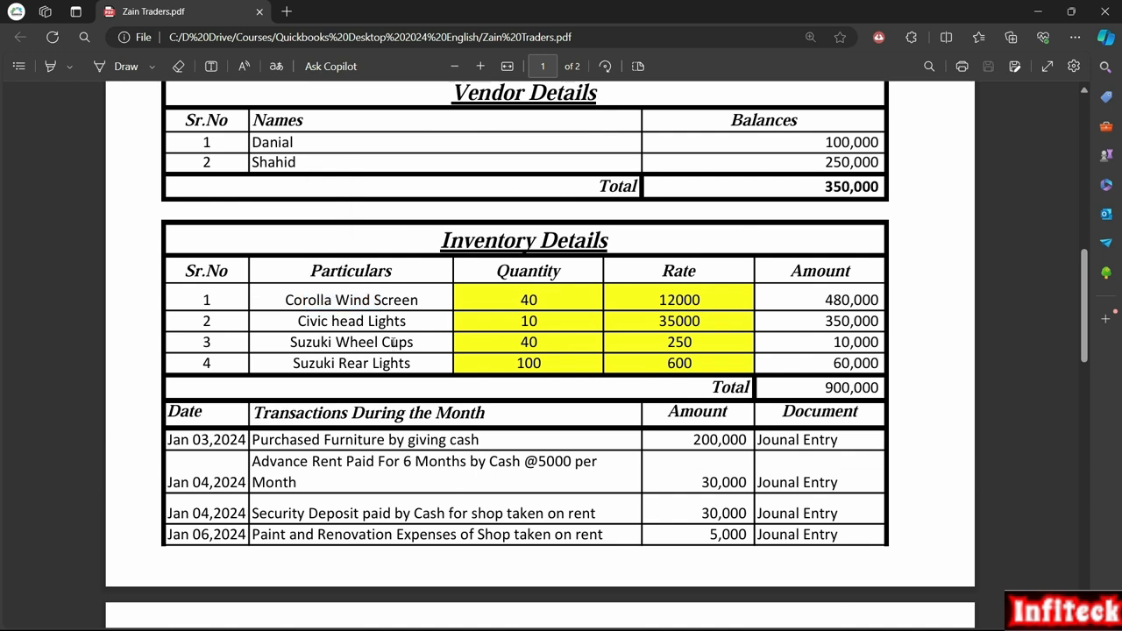
pyautogui.moveTo(409, 300); pyautogui.dragTo(300, 303)
pyautogui.click(302, 302)
pyautogui.click(369, 343)
pyautogui.click(308, 323)
pyautogui.moveTo(340, 440); pyautogui.dragTo(408, 440)
pyautogui.click(354, 442)
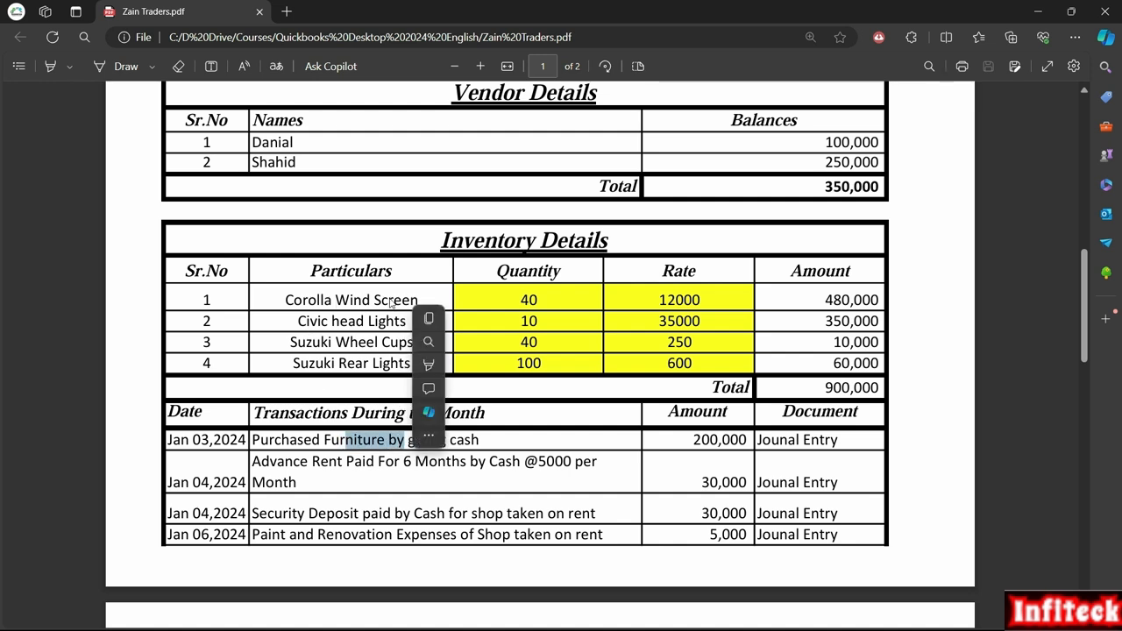
pyautogui.click(304, 440)
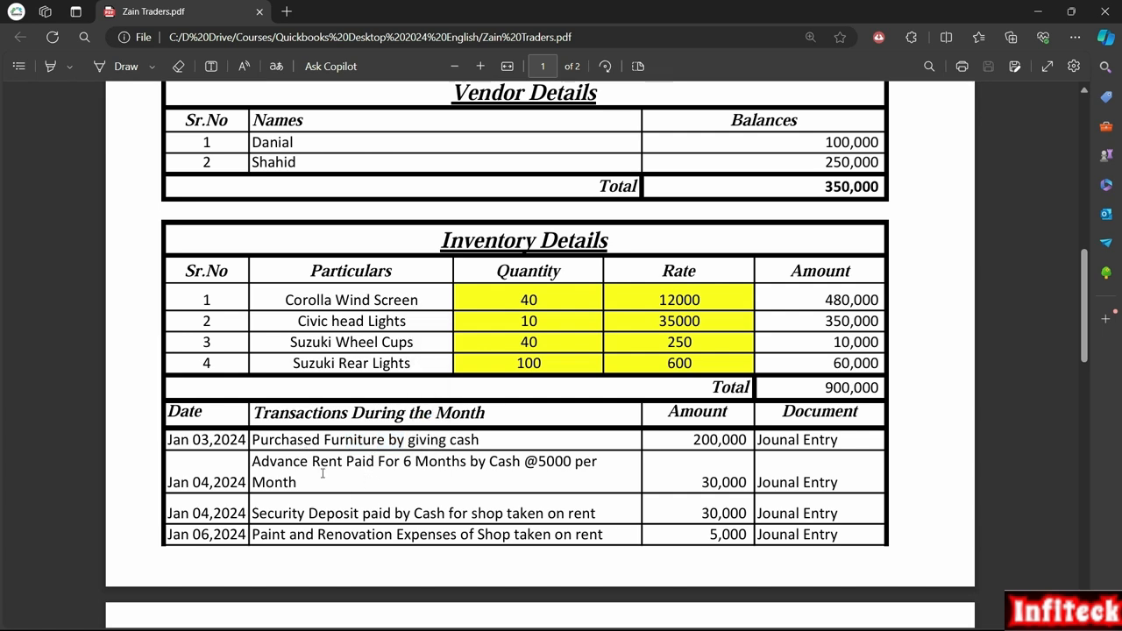
pyautogui.moveTo(279, 465); pyautogui.dragTo(370, 464)
pyautogui.moveTo(282, 512); pyautogui.dragTo(375, 512)
pyautogui.moveTo(306, 534); pyautogui.dragTo(366, 534)
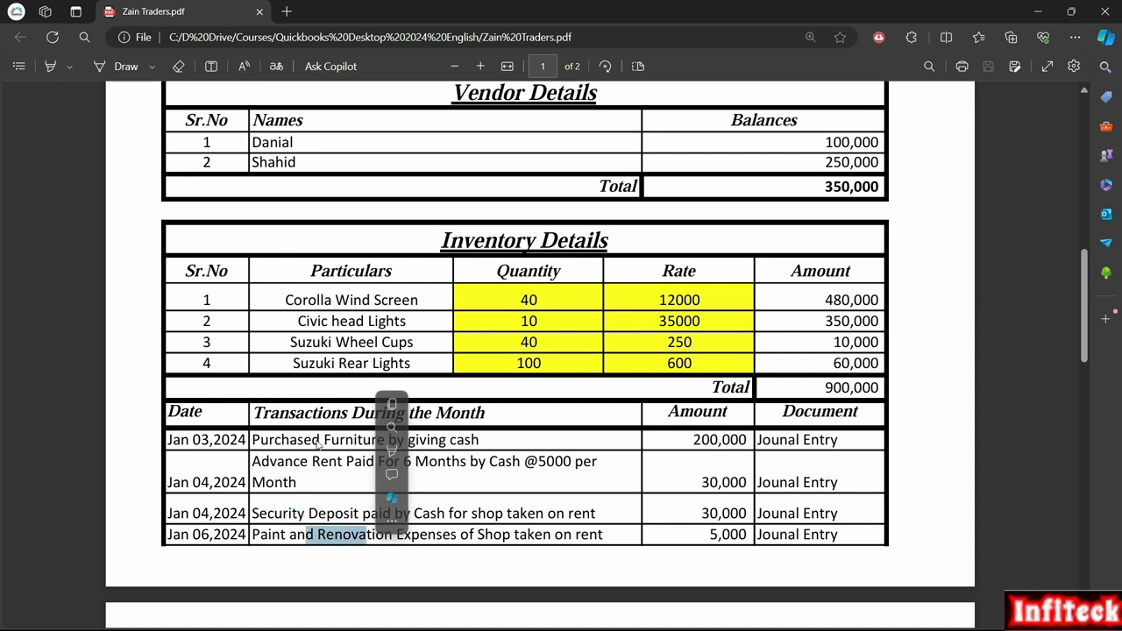
pyautogui.moveTo(335, 300); pyautogui.dragTo(383, 300)
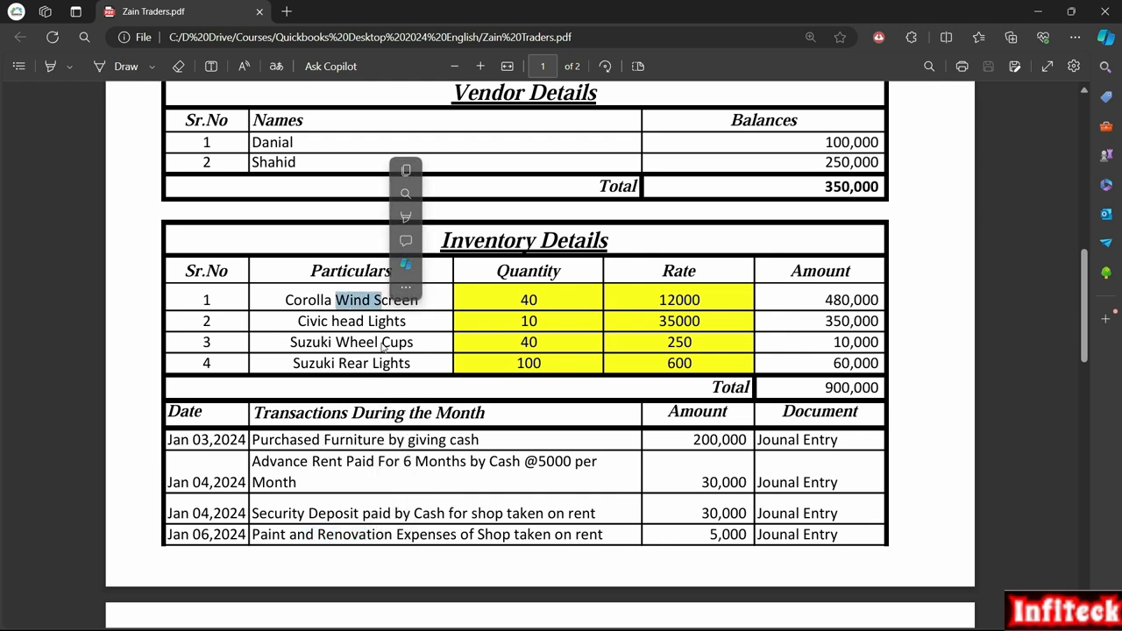
pyautogui.click(382, 324)
pyautogui.hotkey('alt', 'Tab')
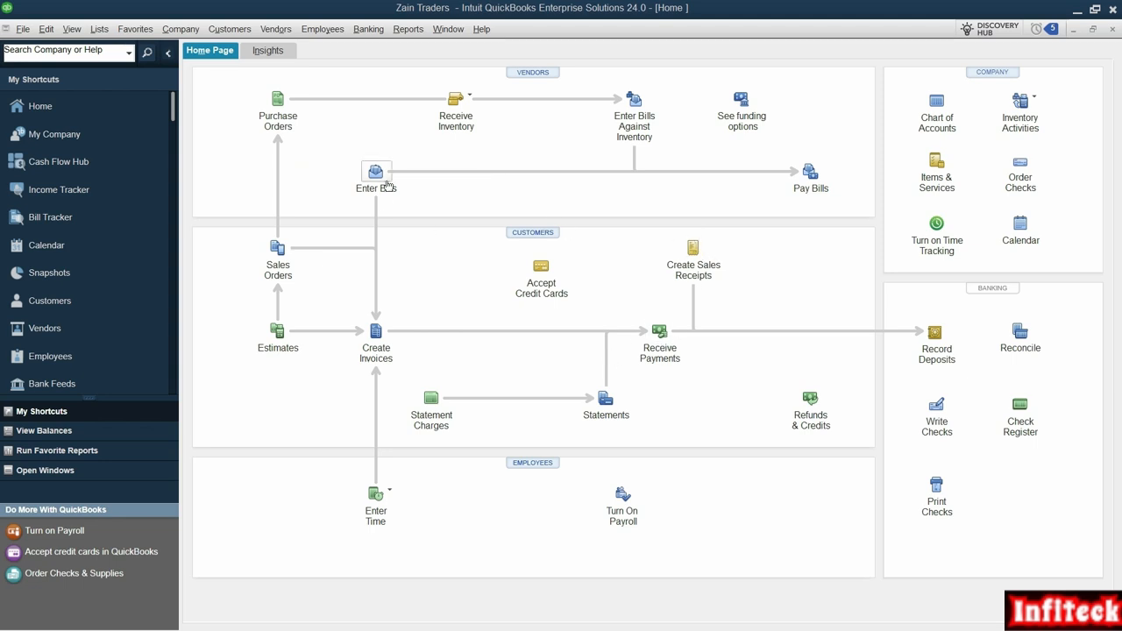
pyautogui.hotkey('alt', 'Tab')
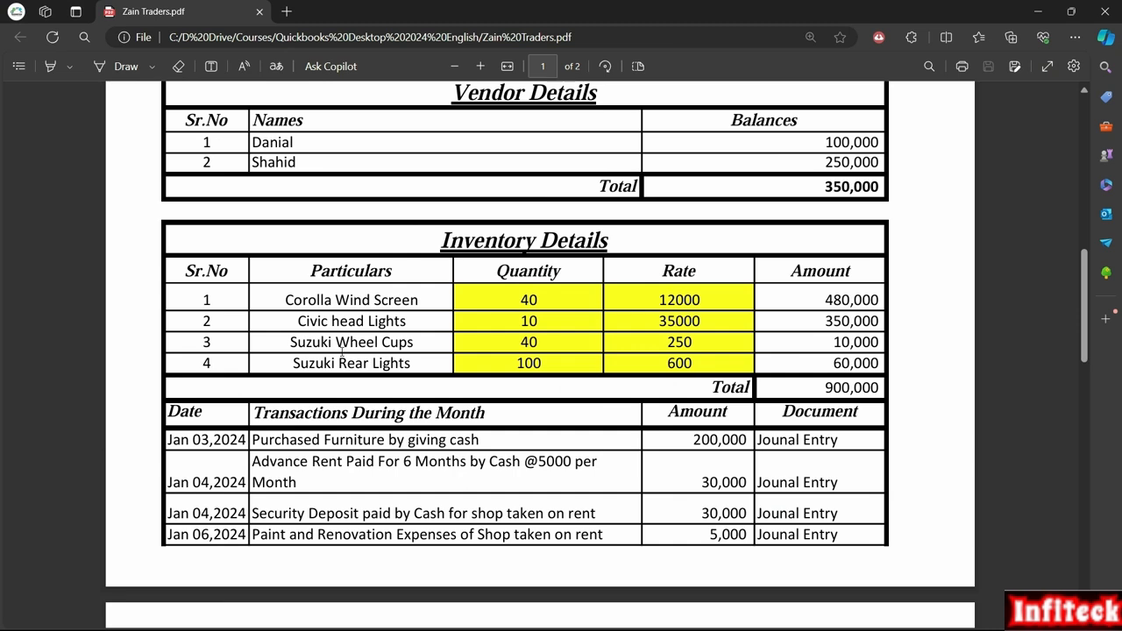
# Step: Read the Jan 03, 2024 cash furniture purchase in the PDF's transactions list and return to QuickBooks
pyautogui.scroll(-1, 373, 439)
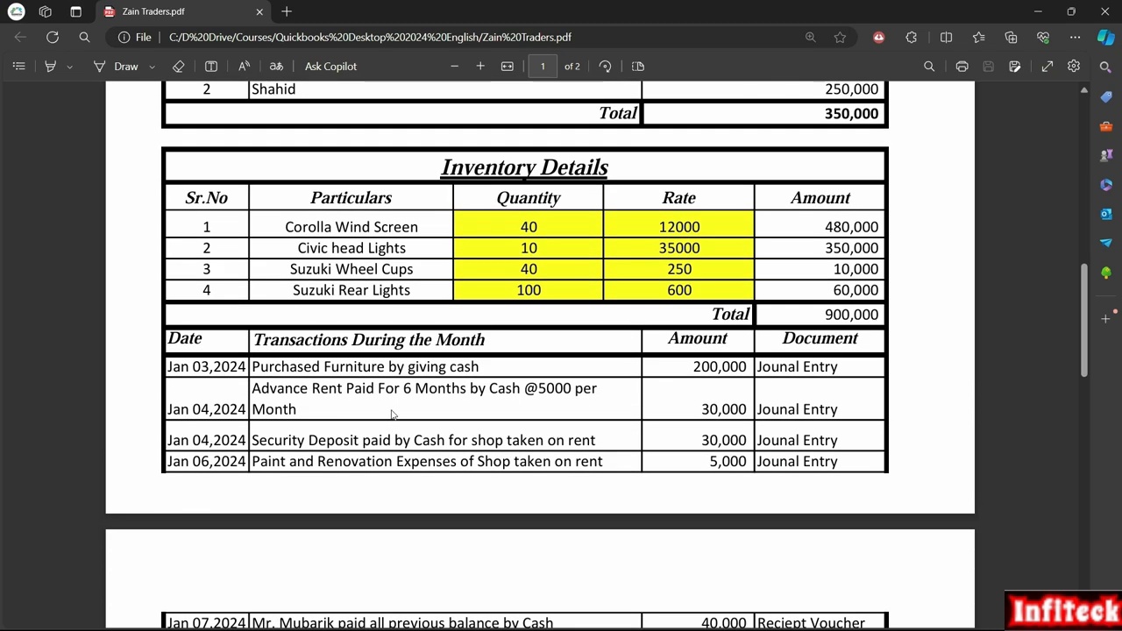
pyautogui.moveTo(243, 368); pyautogui.dragTo(298, 369)
pyautogui.click(403, 369)
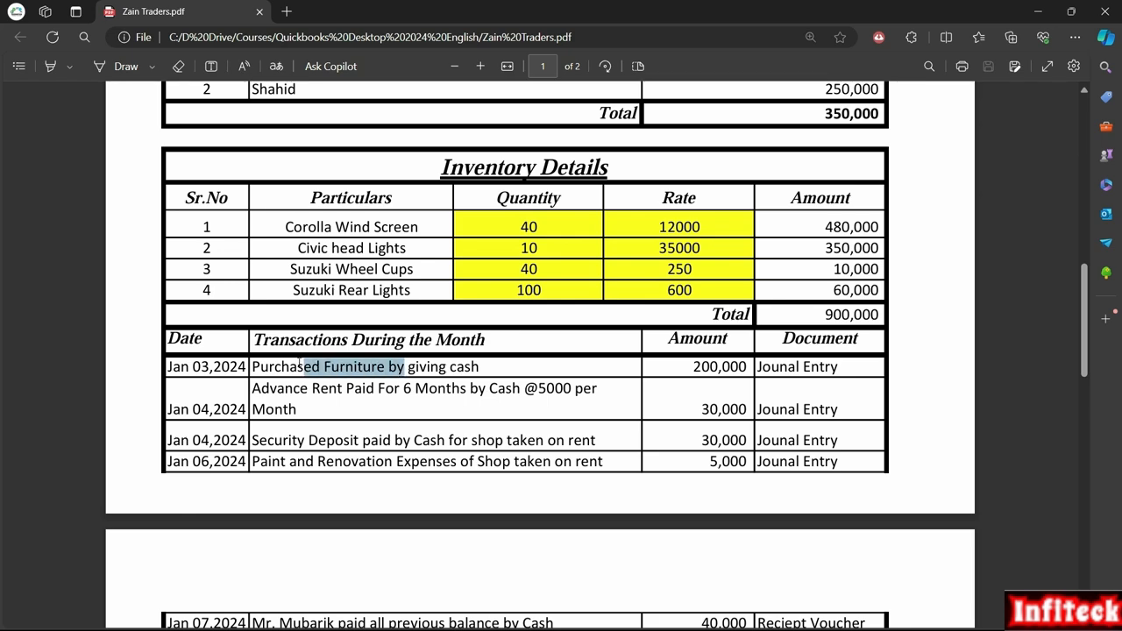
pyautogui.click(284, 369)
pyautogui.hotkey('alt', 'Tab')
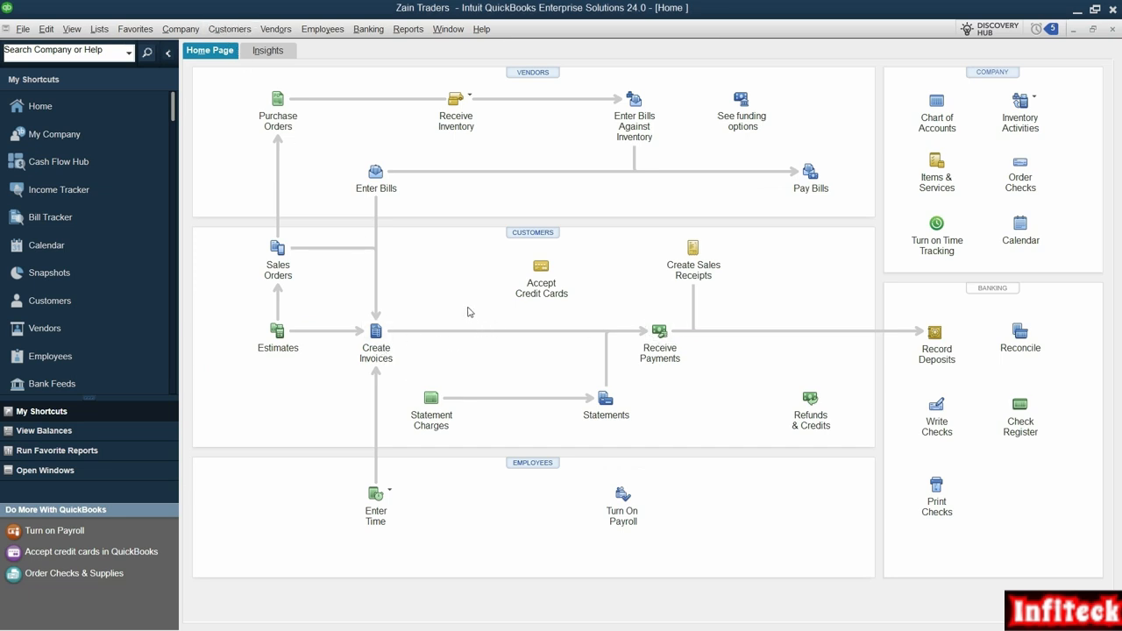
pyautogui.hotkey('alt', 'Tab')
pyautogui.hotkey('alt', 'Tab')
pyautogui.hotkey('alt', 'Tab')
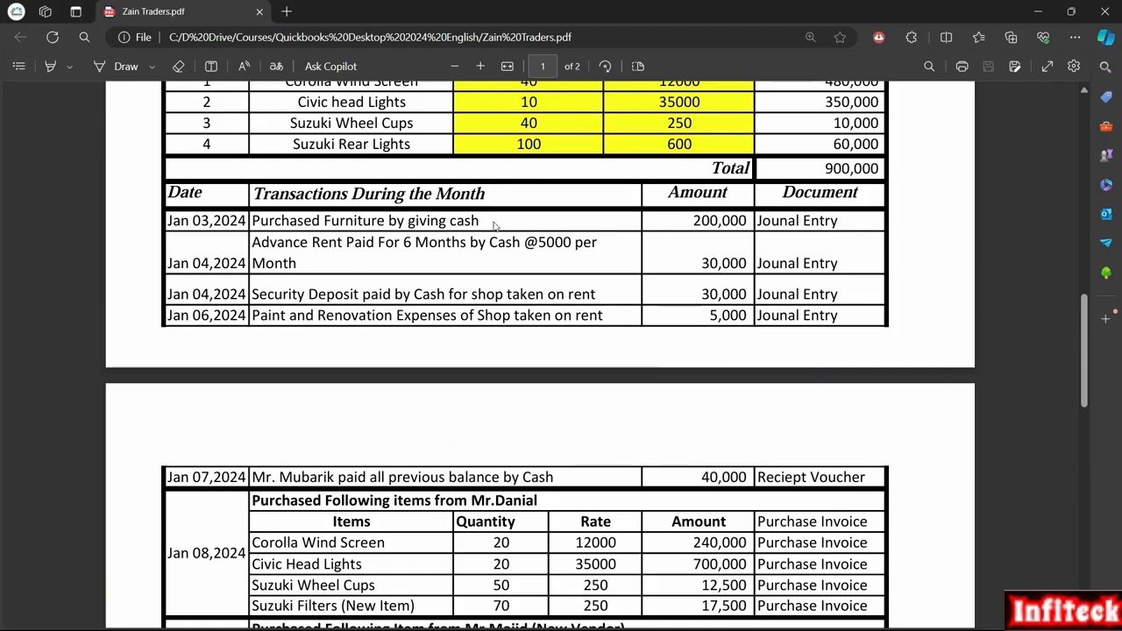
pyautogui.moveTo(460, 221); pyautogui.dragTo(298, 222)
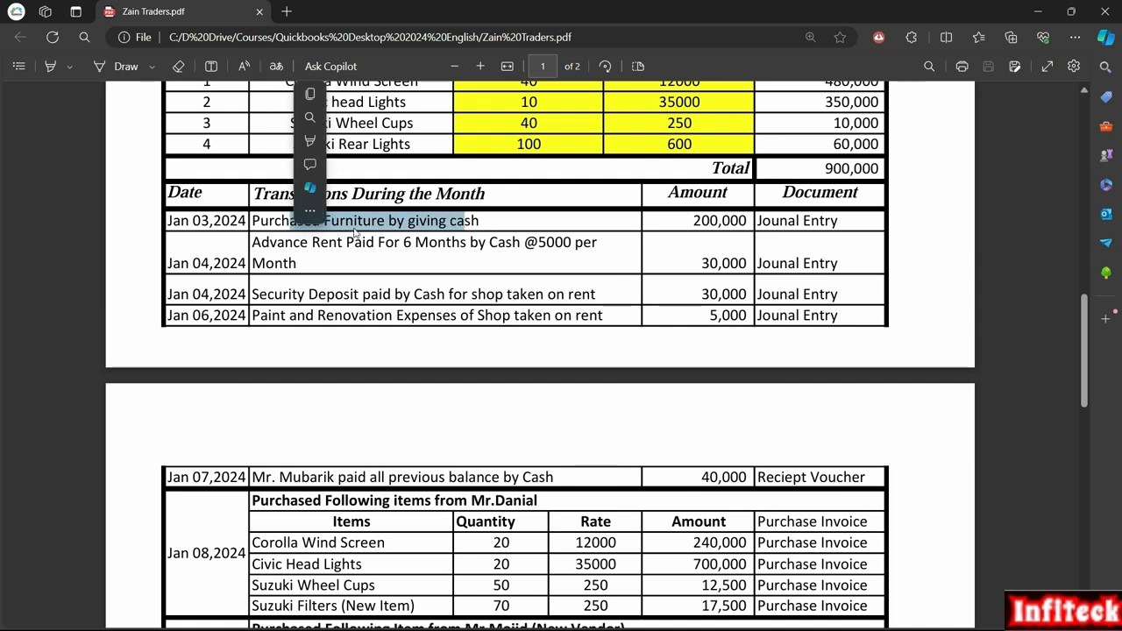
pyautogui.click(454, 230)
pyautogui.moveTo(478, 225); pyautogui.dragTo(292, 227)
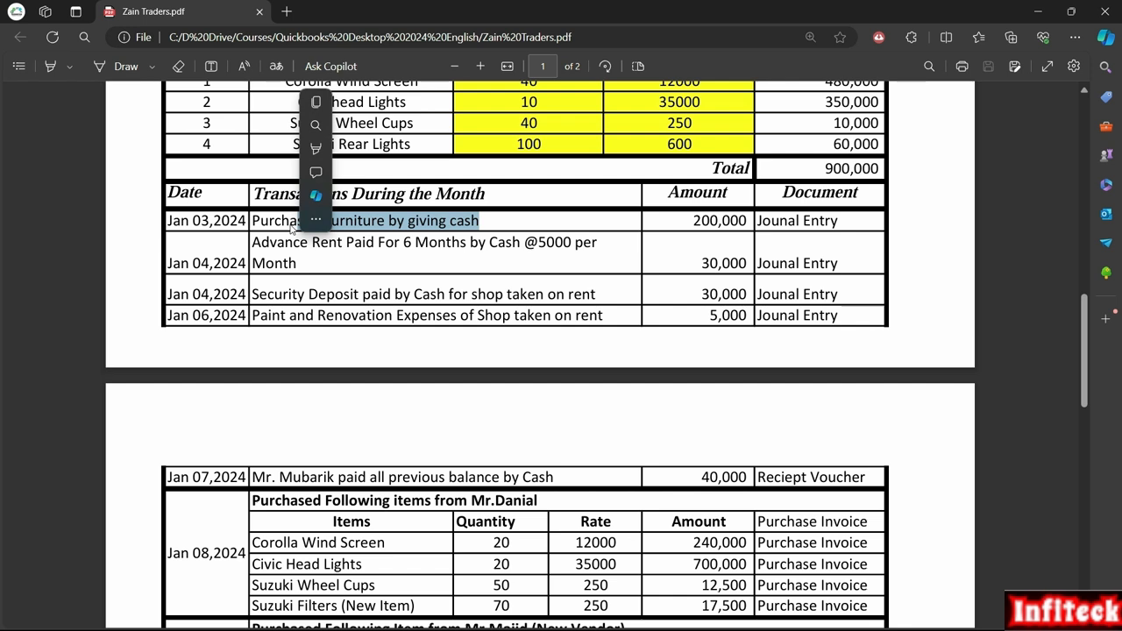
pyautogui.click(299, 222)
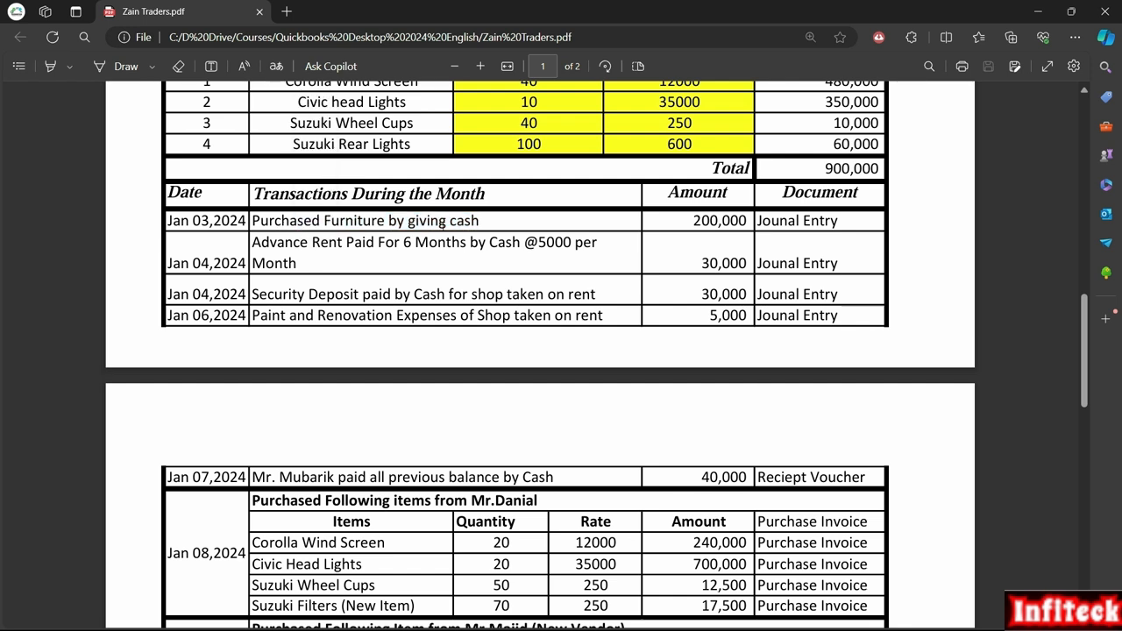
pyautogui.moveTo(496, 226); pyautogui.dragTo(297, 226)
pyautogui.click(401, 224)
pyautogui.moveTo(480, 221); pyautogui.dragTo(303, 223)
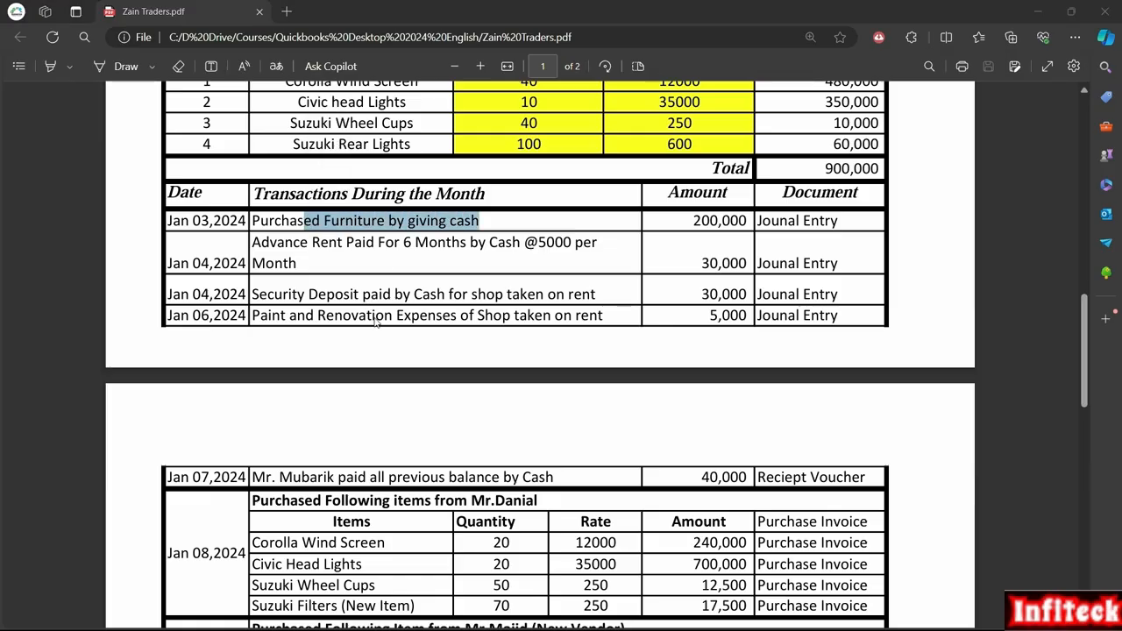
pyautogui.hotkey('alt', 'Tab')
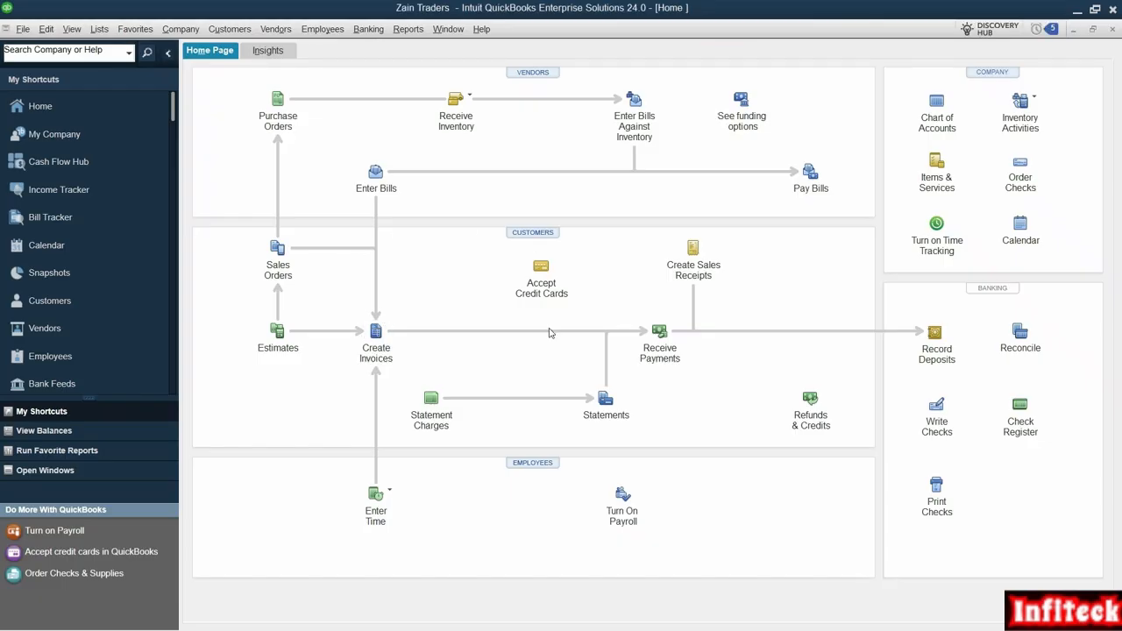
pyautogui.click(935, 410)
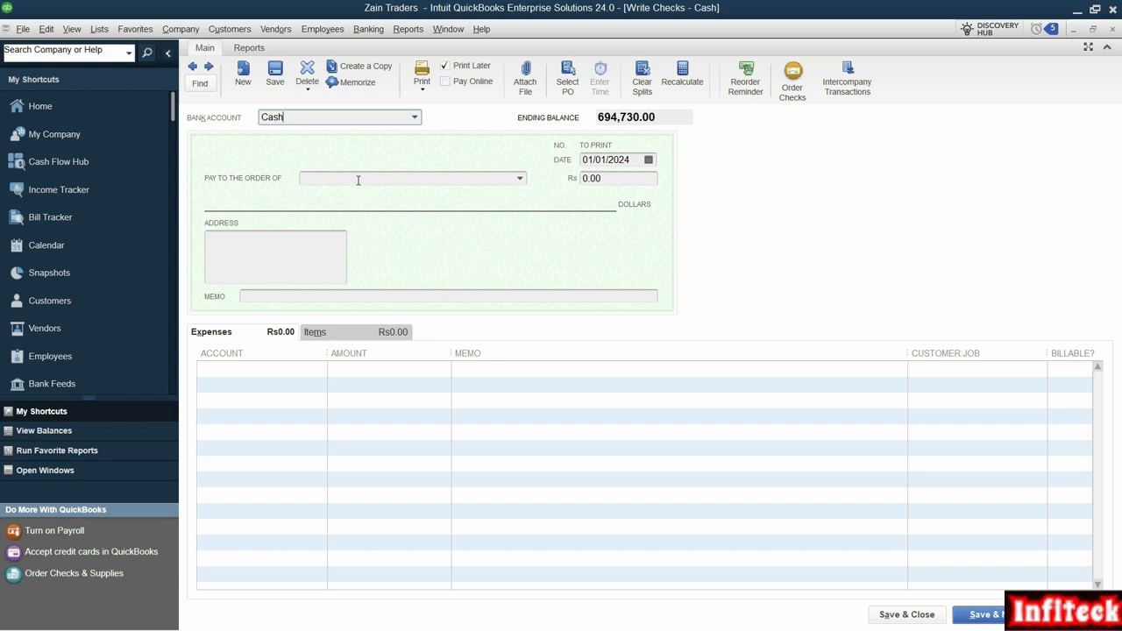
pyautogui.click(301, 369)
pyautogui.click(318, 369)
pyautogui.click(319, 369)
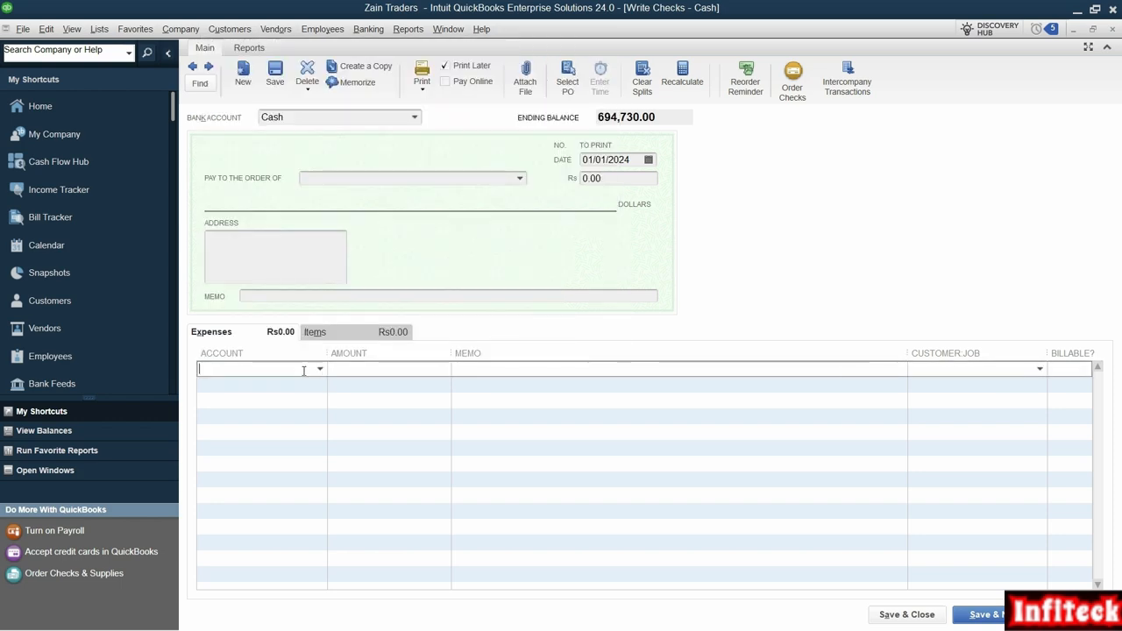
pyautogui.write('Fu')
pyautogui.press('Tab')
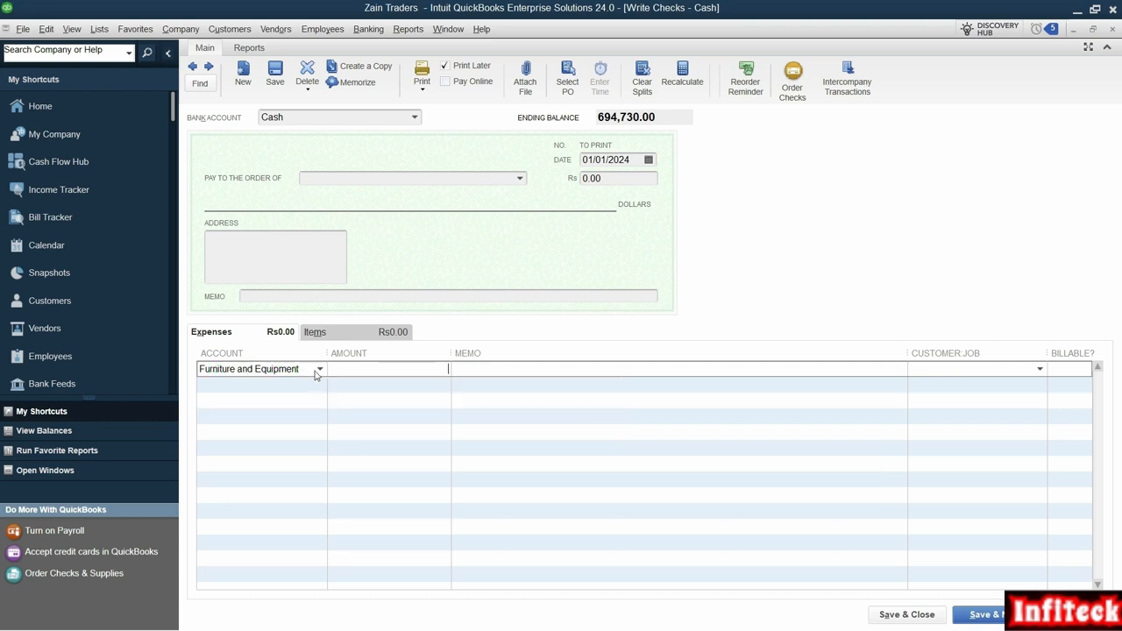
pyautogui.click(318, 370)
pyautogui.click(354, 442)
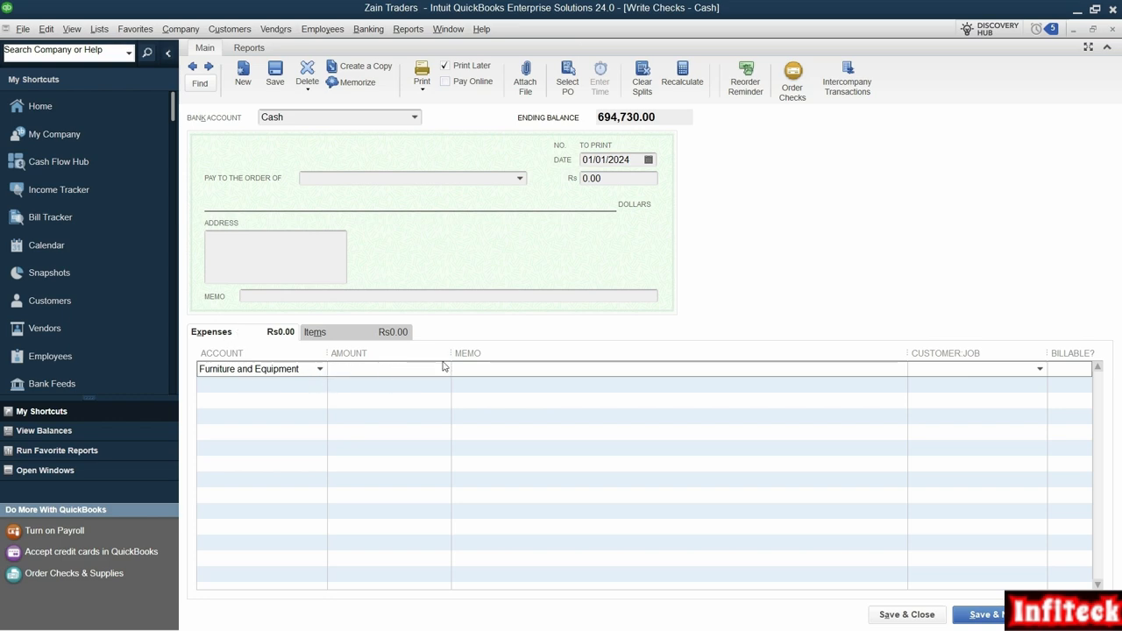
pyautogui.press('Escape')
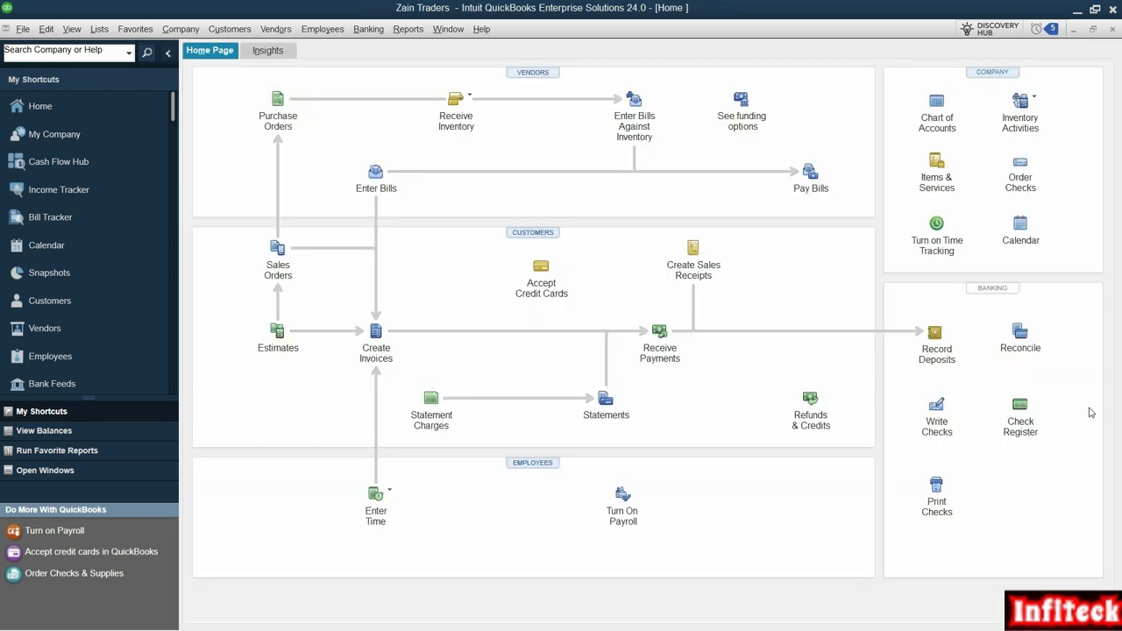
# Step: Open a new general journal entry and date it 03/01/2024, matching the furniture purchase in the PDF
pyautogui.click(180, 29)
pyautogui.click(273, 321)
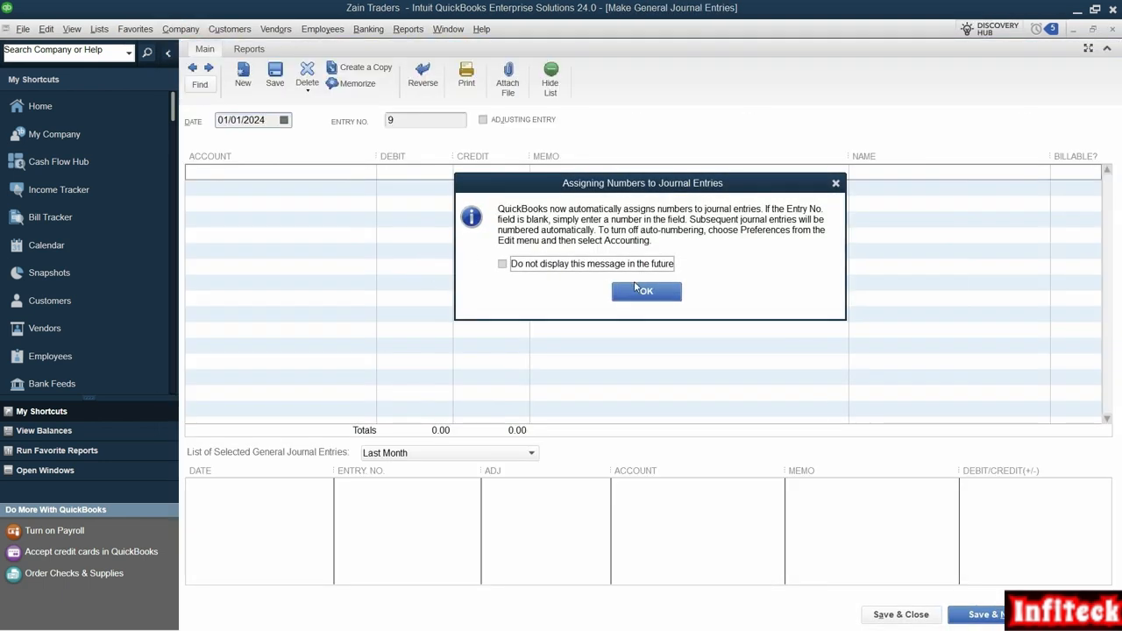
pyautogui.click(636, 289)
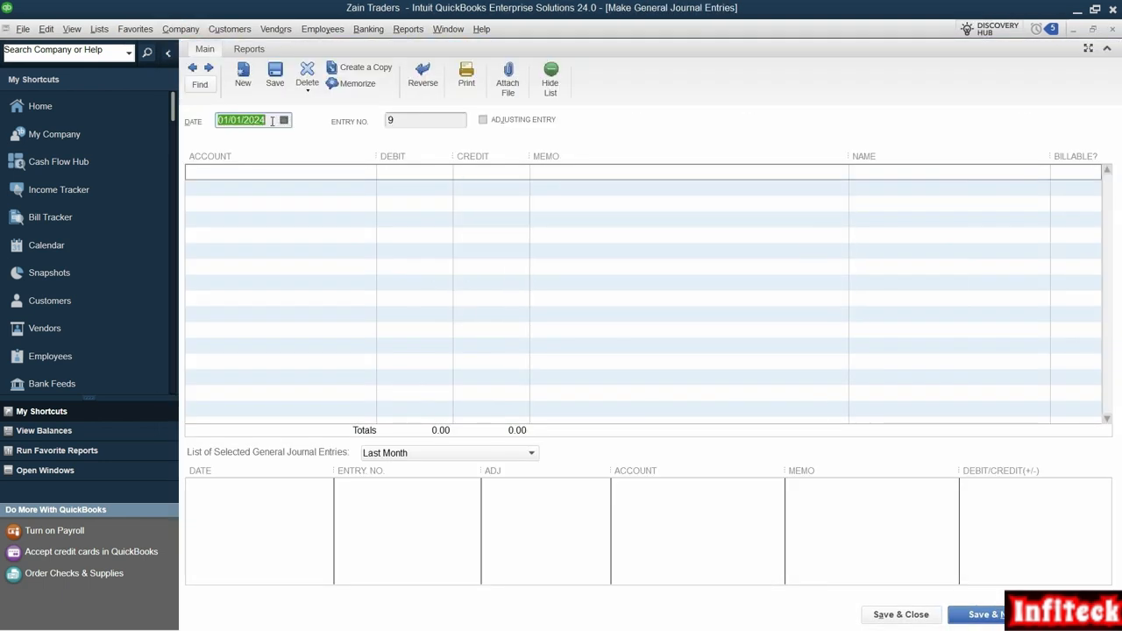
pyautogui.click(272, 121)
pyautogui.hotkey('alt', 'Tab')
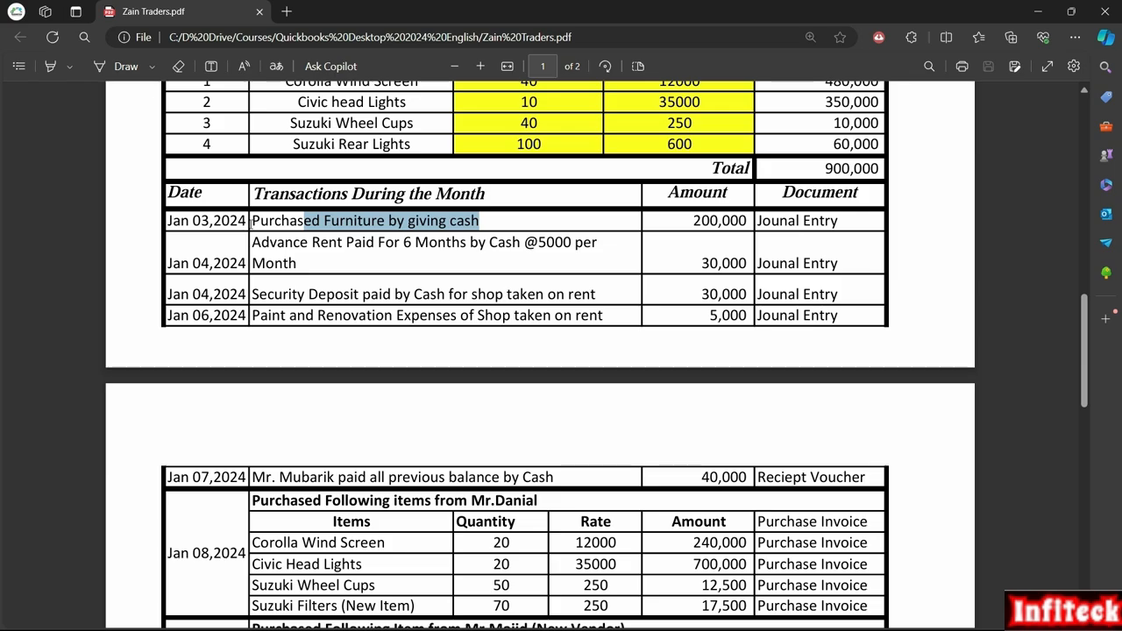
pyautogui.hotkey('alt', 'Tab')
pyautogui.press('BackSpace')
pyautogui.press('BackSpace')
pyautogui.press('BackSpace')
pyautogui.press('BackSpace')
pyautogui.press('BackSpace')
pyautogui.press('BackSpace')
pyautogui.press('BackSpace')
pyautogui.press('BackSpace')
pyautogui.press('BackSpace')
pyautogui.write('0301')
# Step: Debit the Furniture and Equipment account on the first journal line with the 200,000 amount copied from the PDF
pyautogui.hotkey('alt', 'Tab')
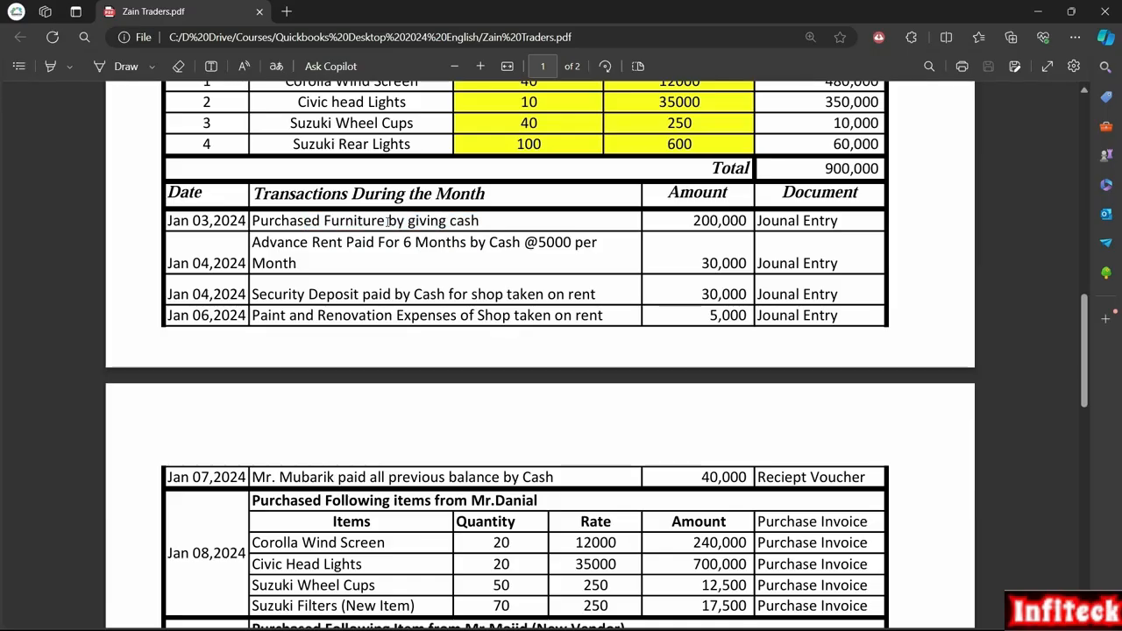
pyautogui.hotkey('alt', 'Tab')
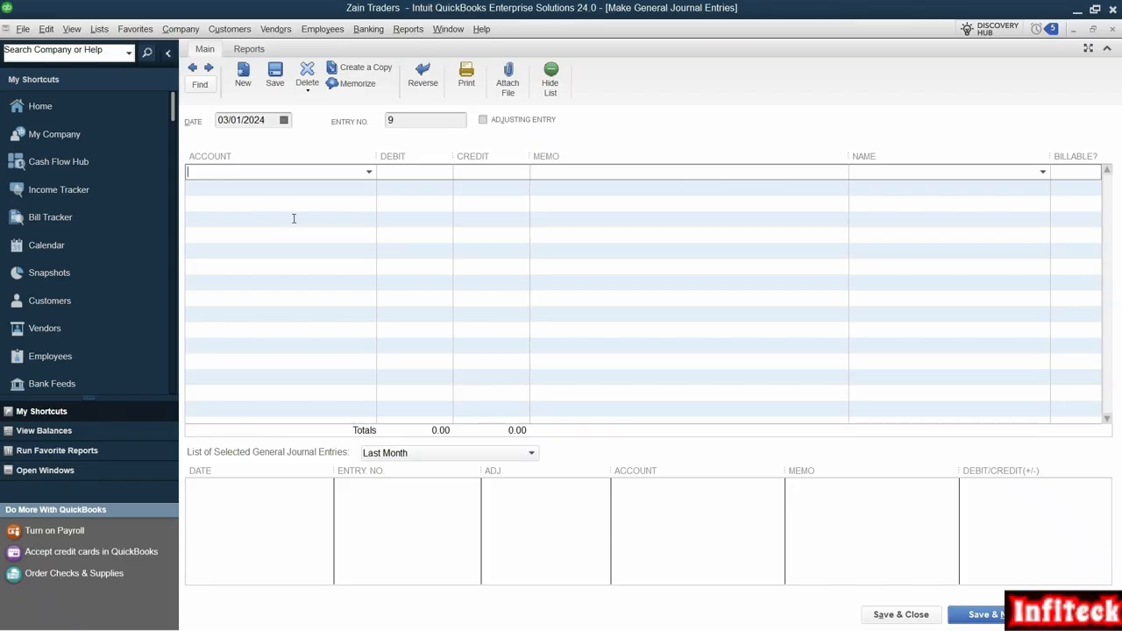
pyautogui.write('Furniture and Equipment')
pyautogui.press('Tab')
pyautogui.hotkey('alt', 'Tab')
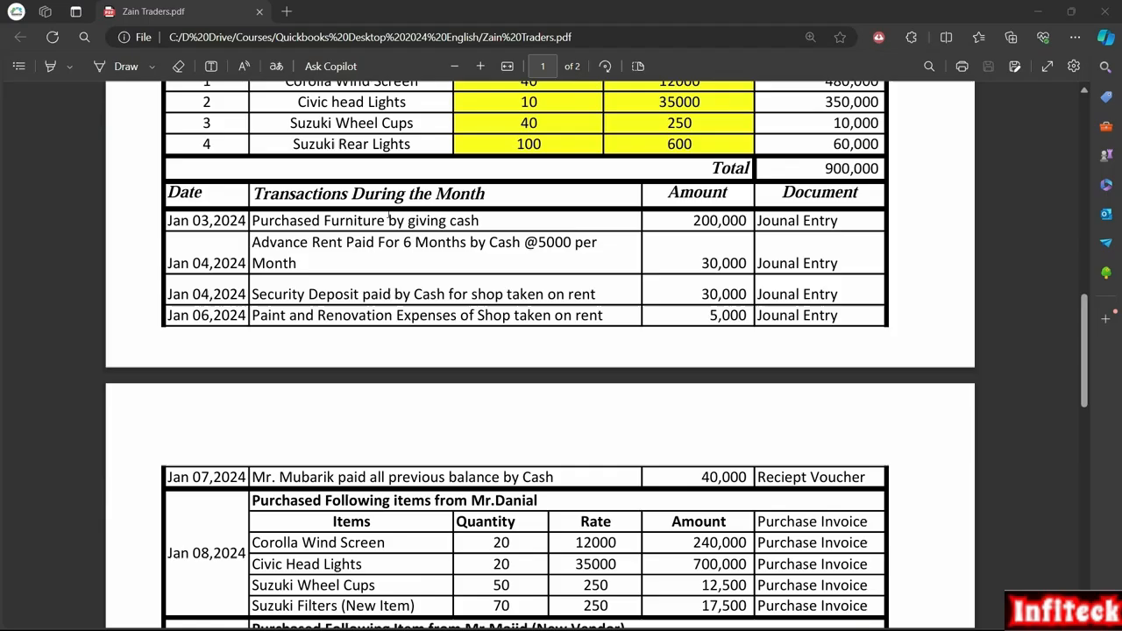
pyautogui.doubleClick(716, 220)
pyautogui.hotkey('ctrl', 'c')
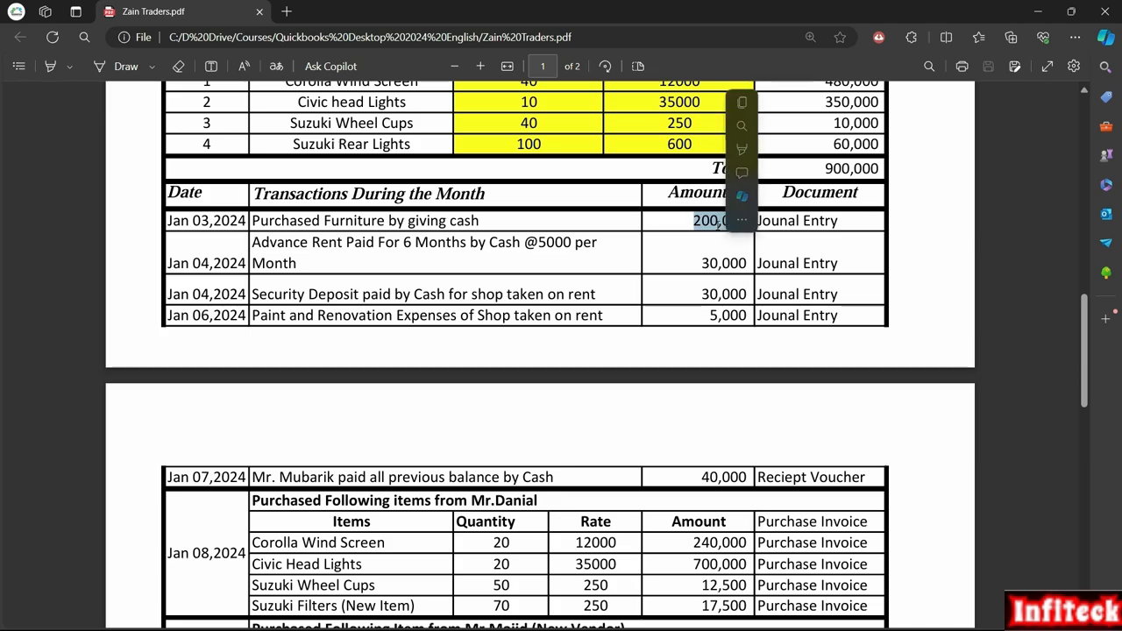
pyautogui.hotkey('alt', 'Tab')
pyautogui.hotkey('ctrl', 'v')
pyautogui.press('Tab')
pyautogui.press('Tab')
# Step: Copy "Purchased Furniture by giving cash" from the PDF into the first journal line's memo
pyautogui.hotkey('alt', 'Tab')
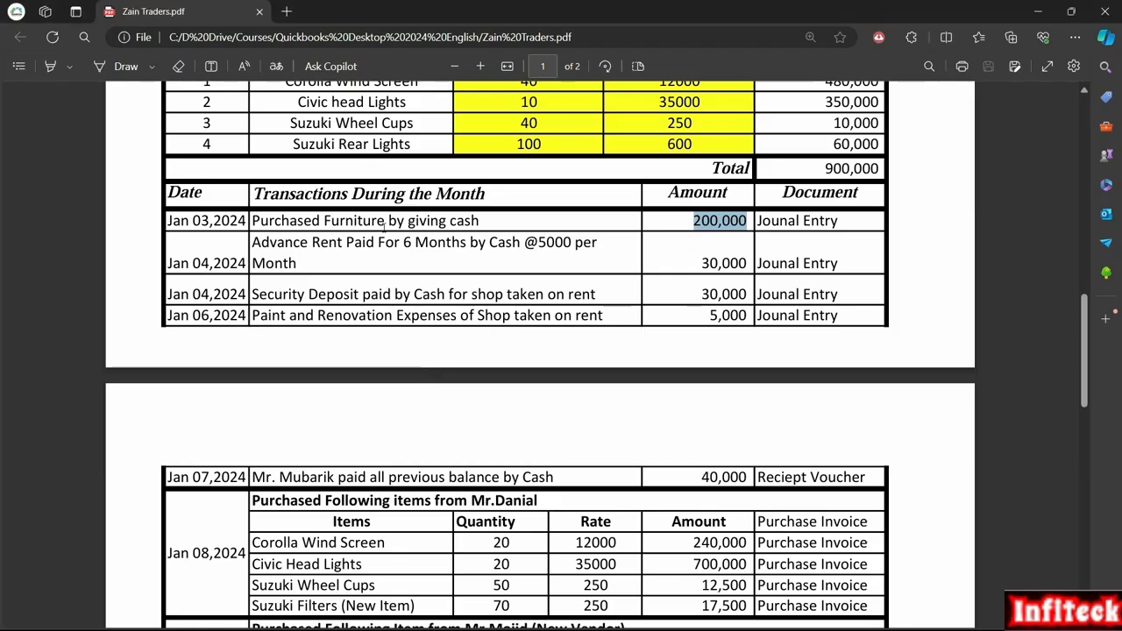
pyautogui.tripleClick(383, 220)
pyautogui.hotkey('ctrl', 'c')
pyautogui.hotkey('alt', 'Tab')
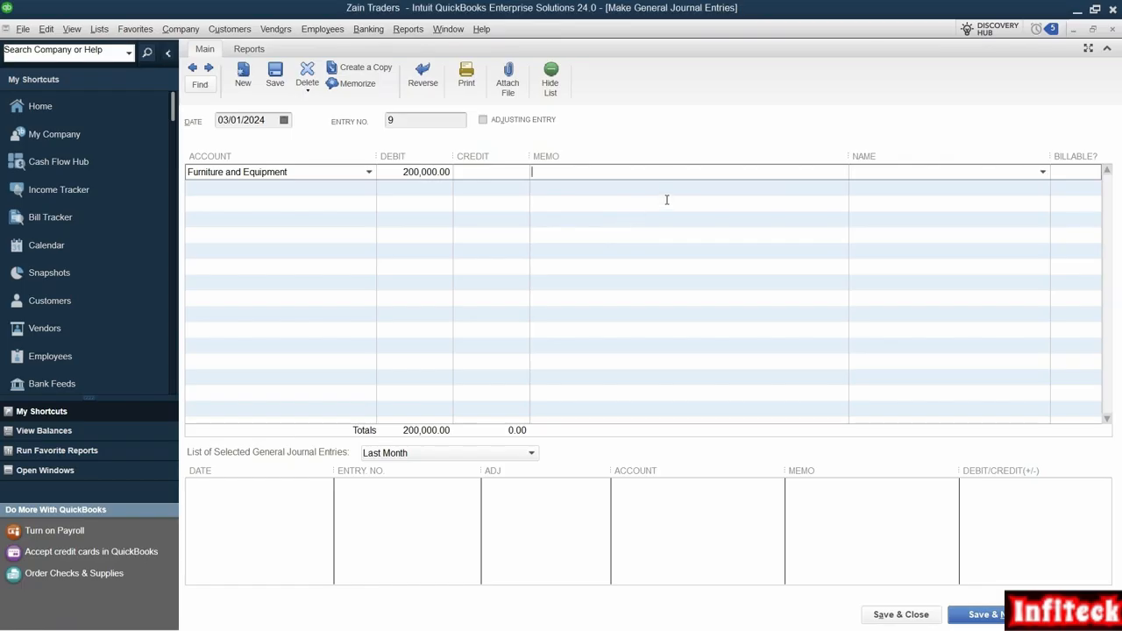
pyautogui.hotkey('ctrl', 'v')
pyautogui.press('Tab')
pyautogui.press('Tab')
pyautogui.press('Tab')
pyautogui.click(702, 175)
# Step: Assign the credit on the second journal line to the Cash account and save the entry, acknowledging the fixed asset notice
pyautogui.click(310, 201)
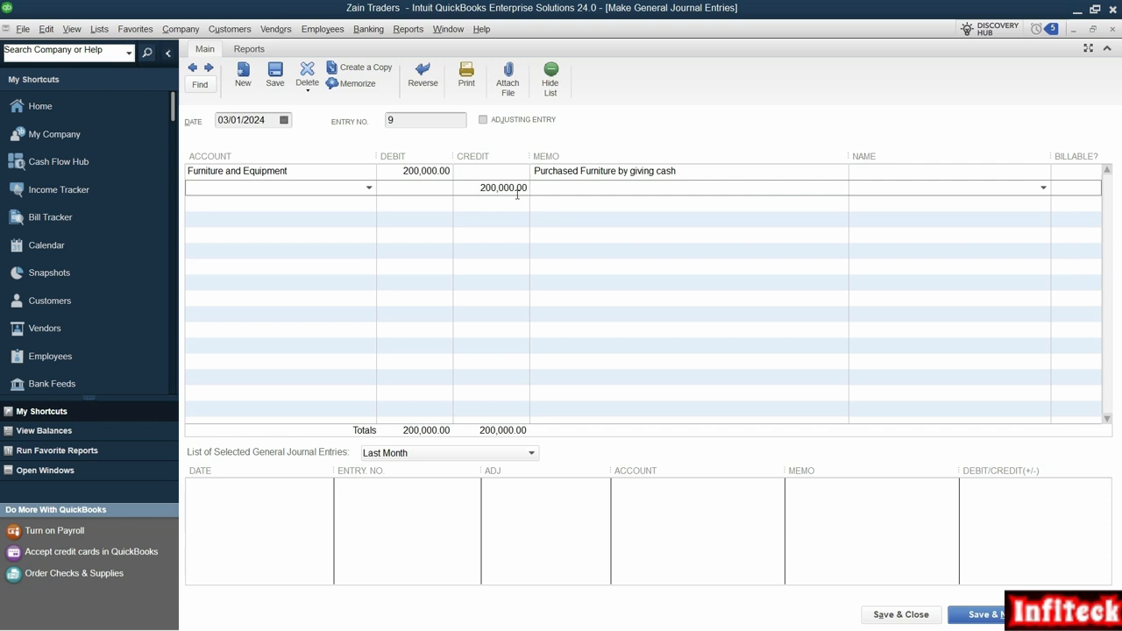
pyautogui.write('Cash')
pyautogui.click(276, 237)
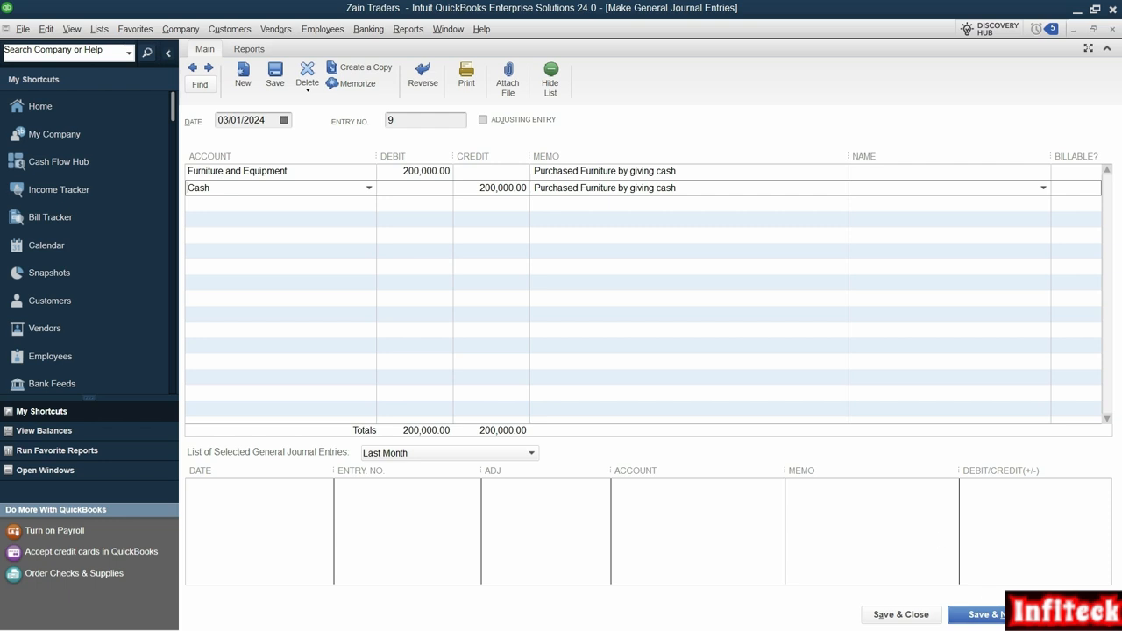
pyautogui.click(1013, 615)
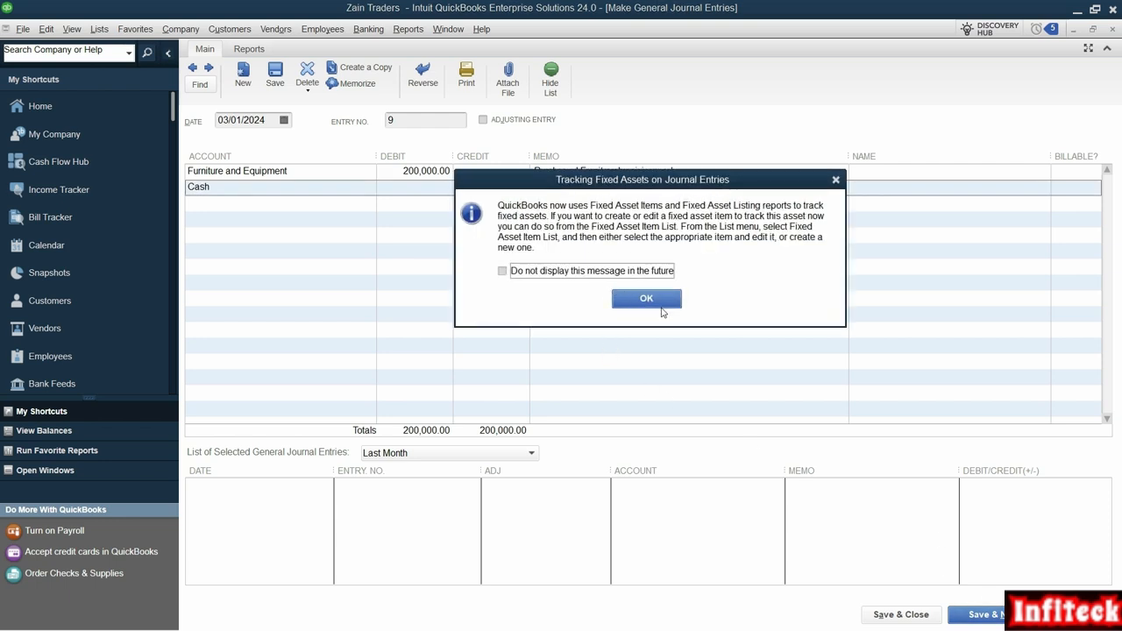
pyautogui.click(643, 296)
# Step: Review the Jan 04,2024 advance rent transaction in the Zain Traders PDF, examining its wording, the six-month term and the monthly rate
pyautogui.hotkey('alt', 'Tab')
pyautogui.click(330, 251)
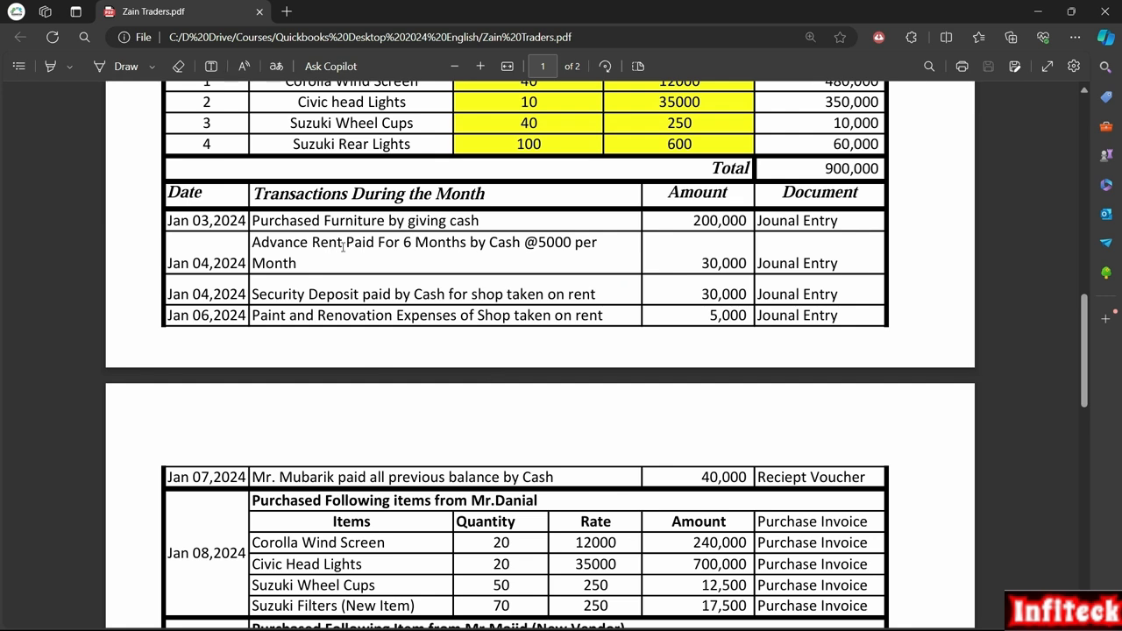
pyautogui.moveTo(336, 248); pyautogui.dragTo(251, 247)
pyautogui.rightClick(252, 247)
pyautogui.click(296, 118)
pyautogui.moveTo(254, 242); pyautogui.dragTo(343, 243)
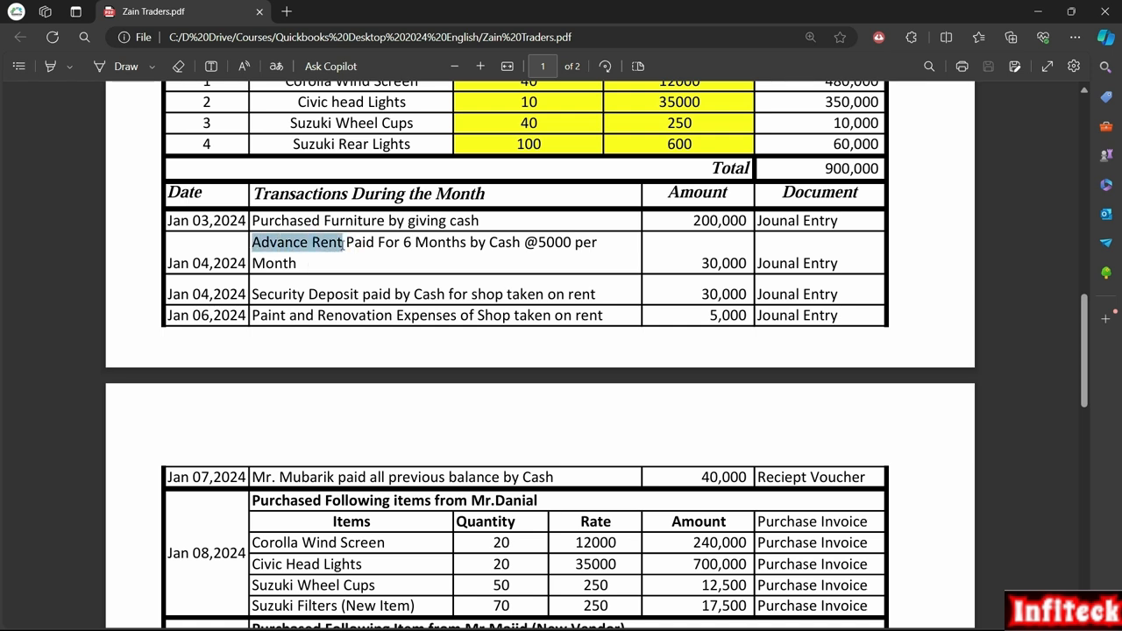
pyautogui.click(312, 288)
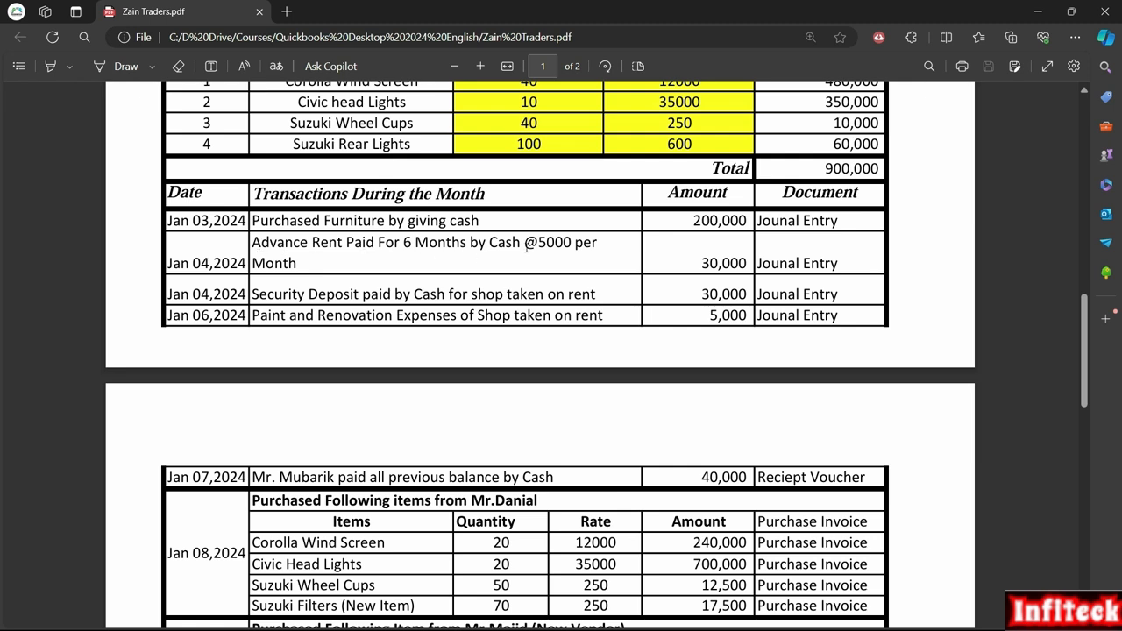
pyautogui.moveTo(573, 244); pyautogui.dragTo(538, 245)
pyautogui.rightClick(538, 245)
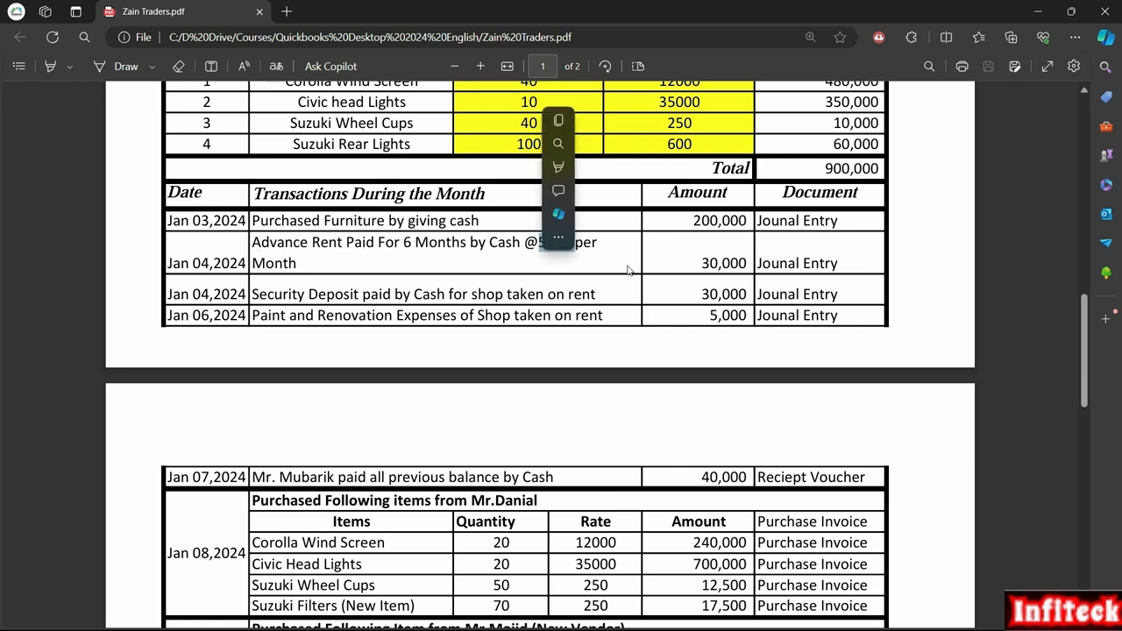
pyautogui.click(342, 257)
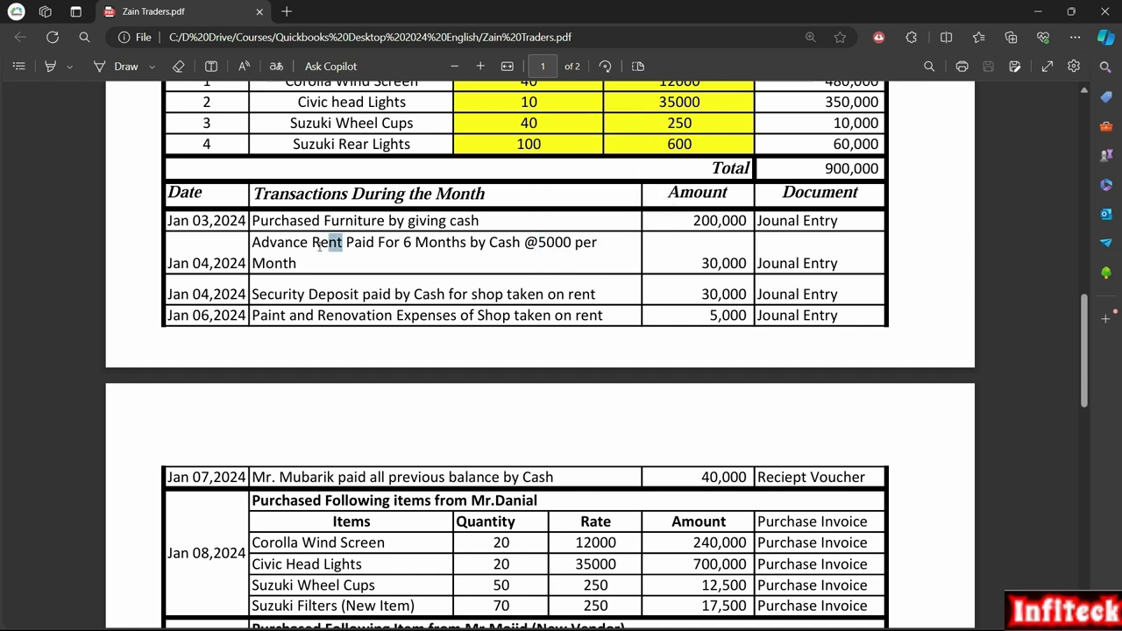
pyautogui.doubleClick(317, 245)
pyautogui.moveTo(253, 246); pyautogui.dragTo(342, 245)
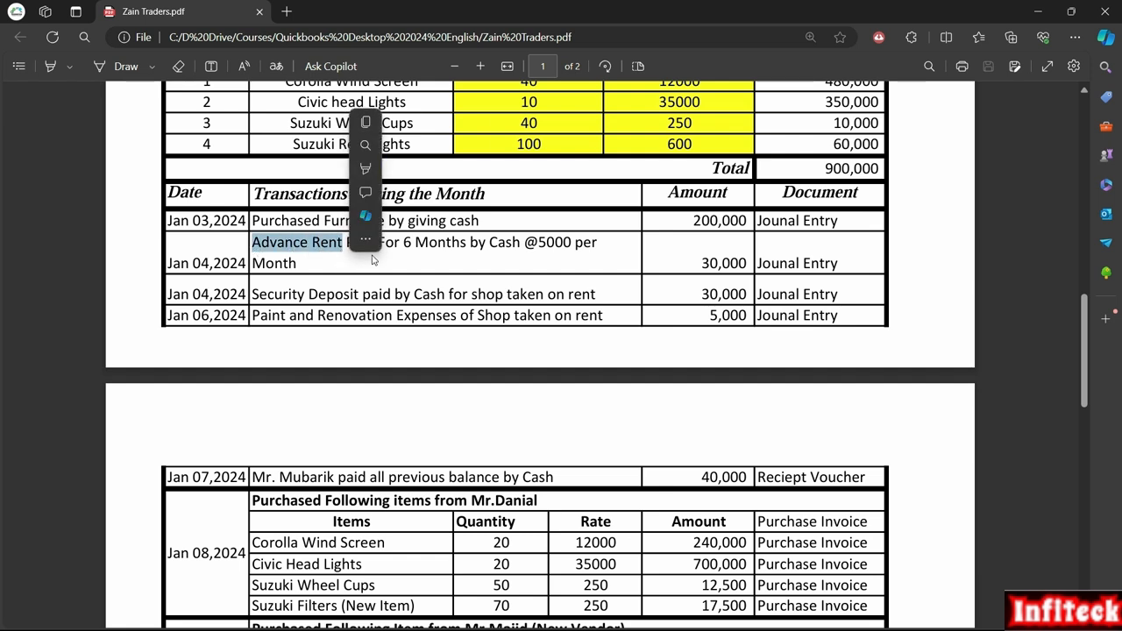
pyautogui.click(467, 277)
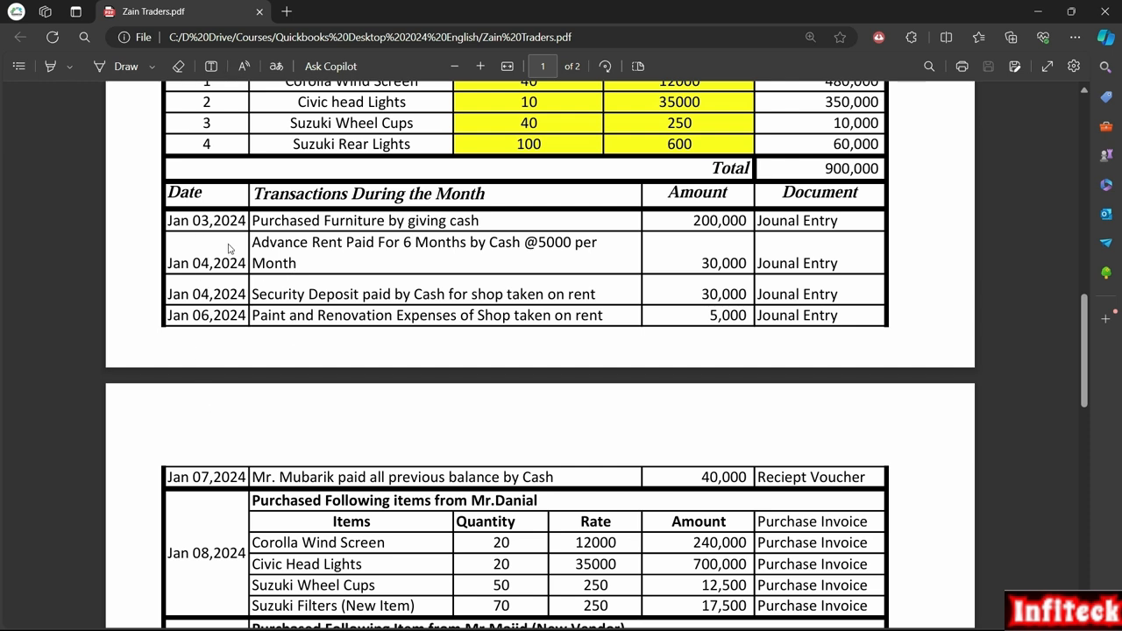
pyautogui.moveTo(345, 243); pyautogui.dragTo(251, 246)
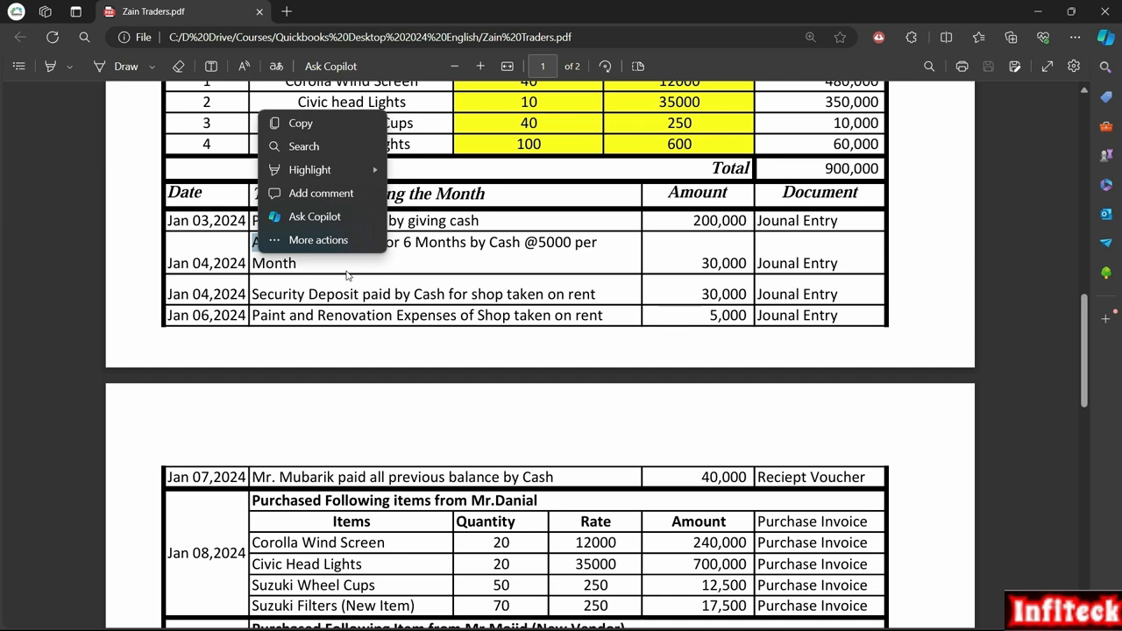
pyautogui.click(349, 275)
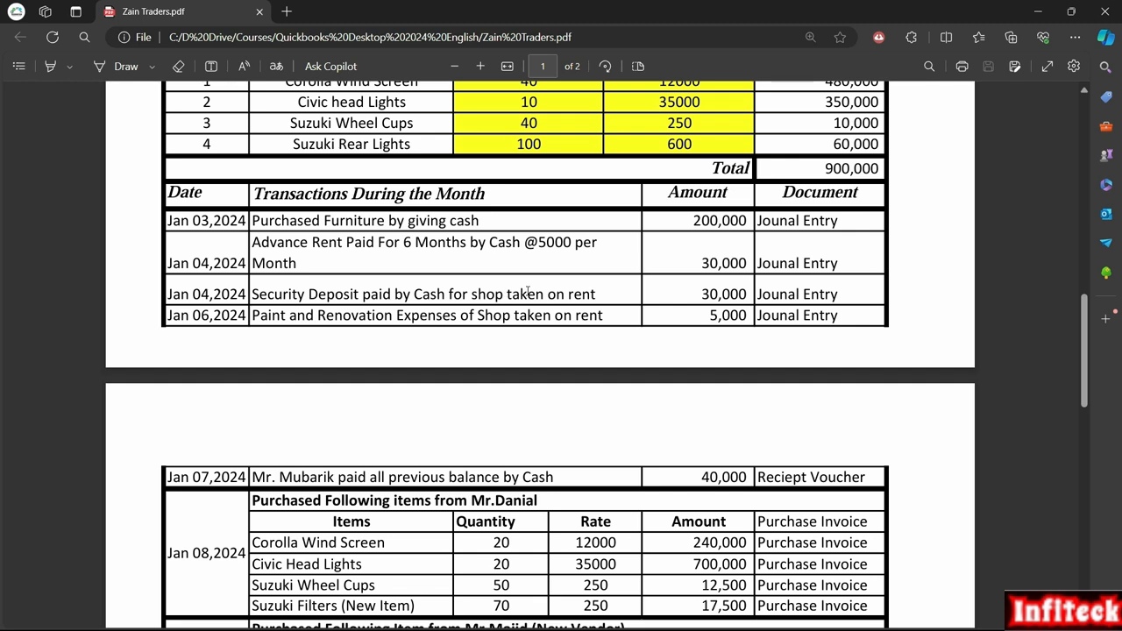
pyautogui.moveTo(347, 243); pyautogui.dragTo(254, 244)
pyautogui.click(355, 279)
pyautogui.moveTo(341, 248); pyautogui.dragTo(252, 245)
pyautogui.click(305, 266)
pyautogui.moveTo(341, 245); pyautogui.dragTo(252, 246)
pyautogui.click(297, 263)
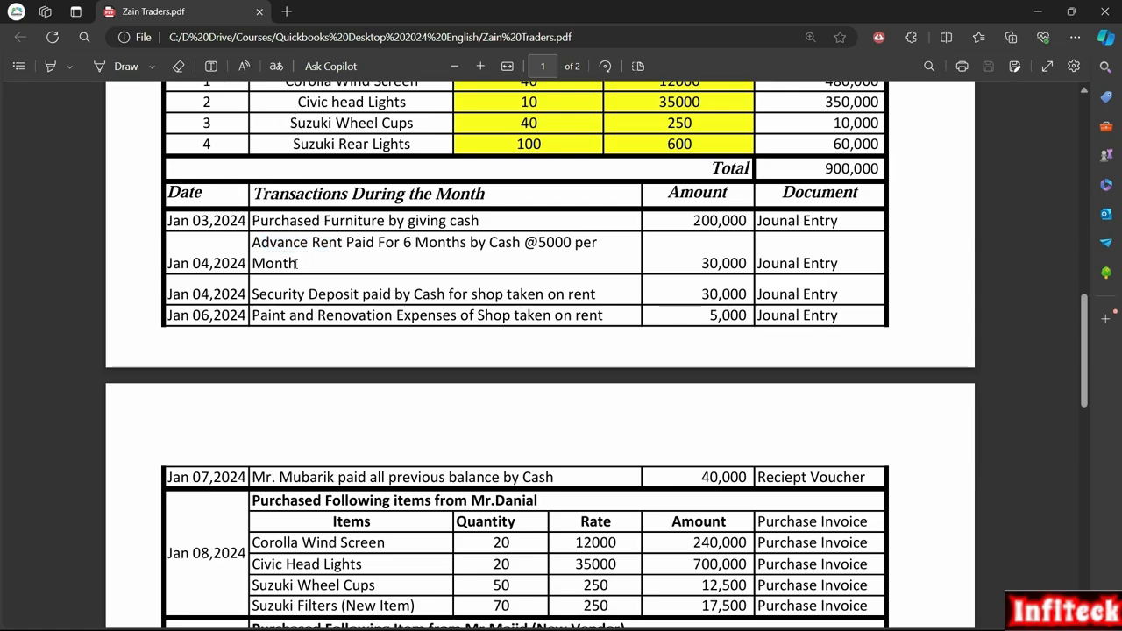
# Step: In QuickBooks, date the new journal entry 04/01/2024 and look up an account starting with "pre" on the first line
pyautogui.hotkey('alt', 'Tab')
pyautogui.write('1')
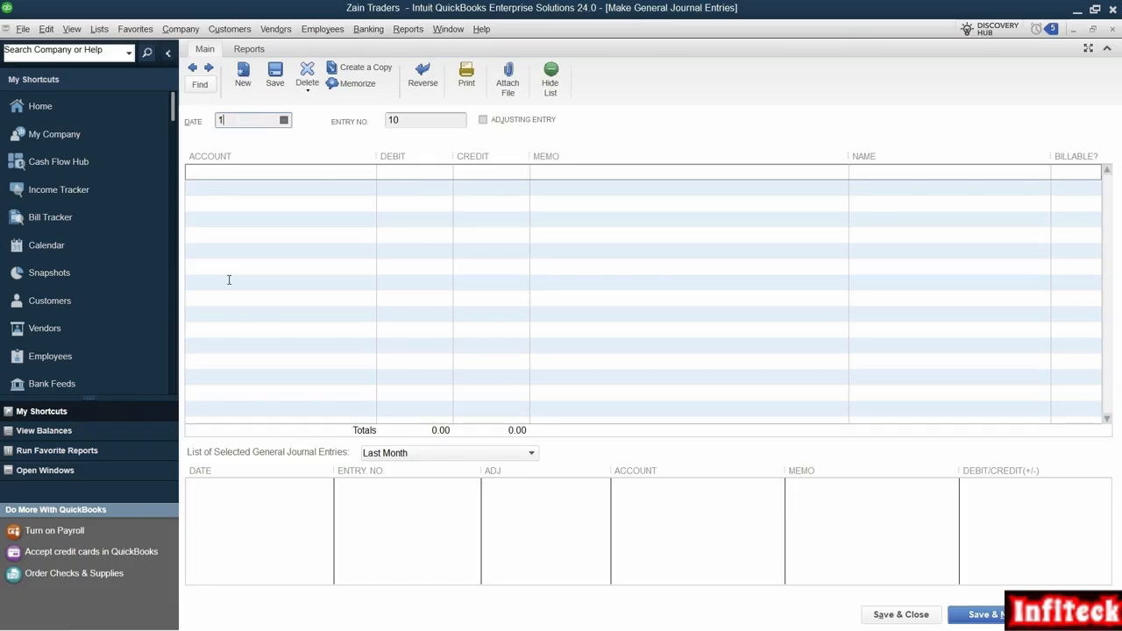
pyautogui.write('04/01/2024')
pyautogui.press('Tab')
pyautogui.press('Tab')
pyautogui.click(258, 175)
pyautogui.write('pre')
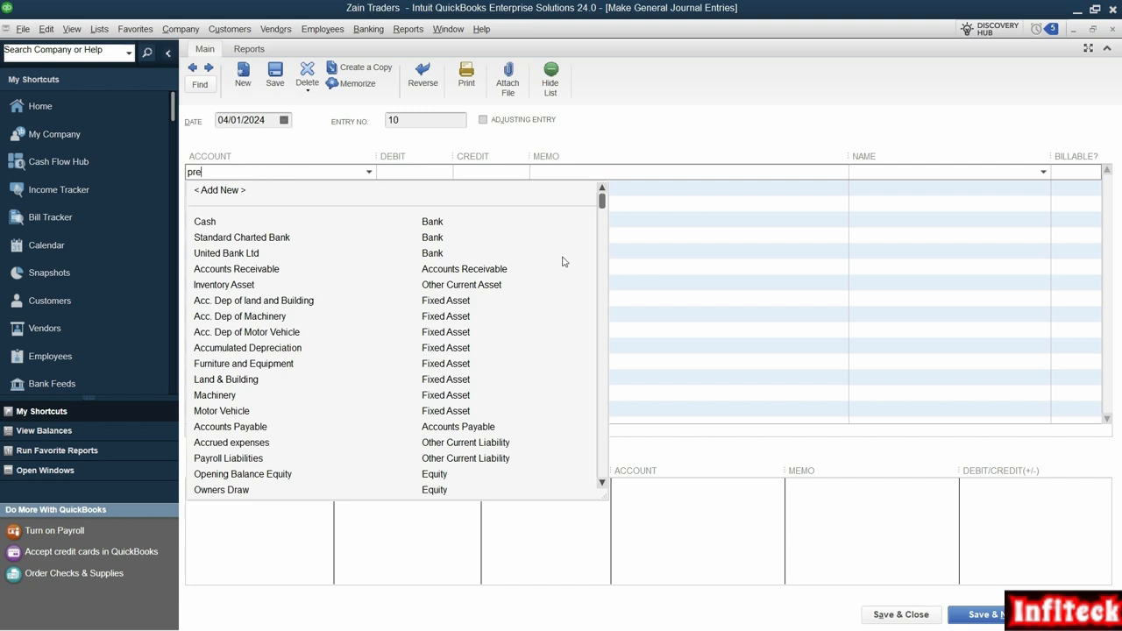
pyautogui.moveTo(603, 202)
pyautogui.mouseDown()
pyautogui.moveTo(596, 488)
pyautogui.moveTo(595, 200)
pyautogui.mouseUp()
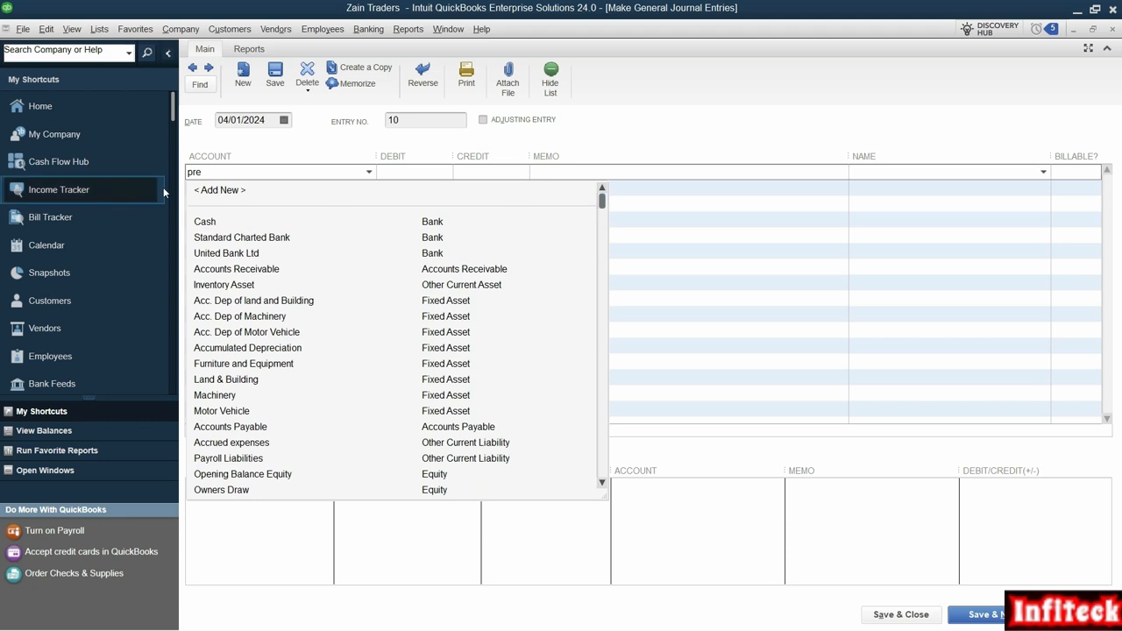
# Step: Add a new Other Current Asset account named Prepayments and use it on the first journal line
pyautogui.click(234, 190)
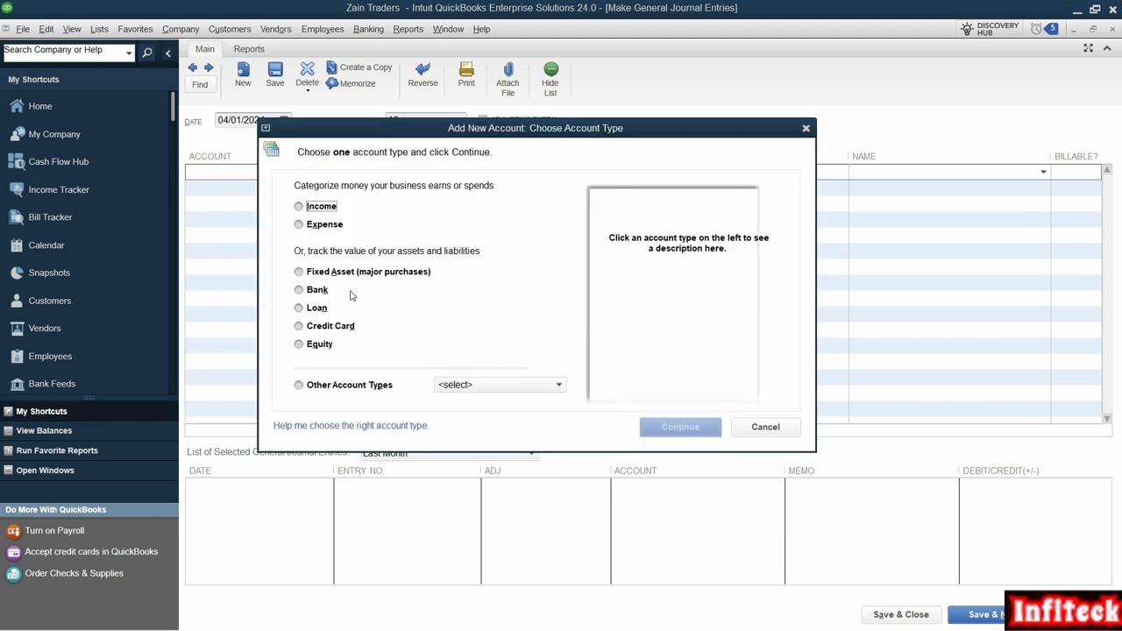
pyautogui.click(528, 387)
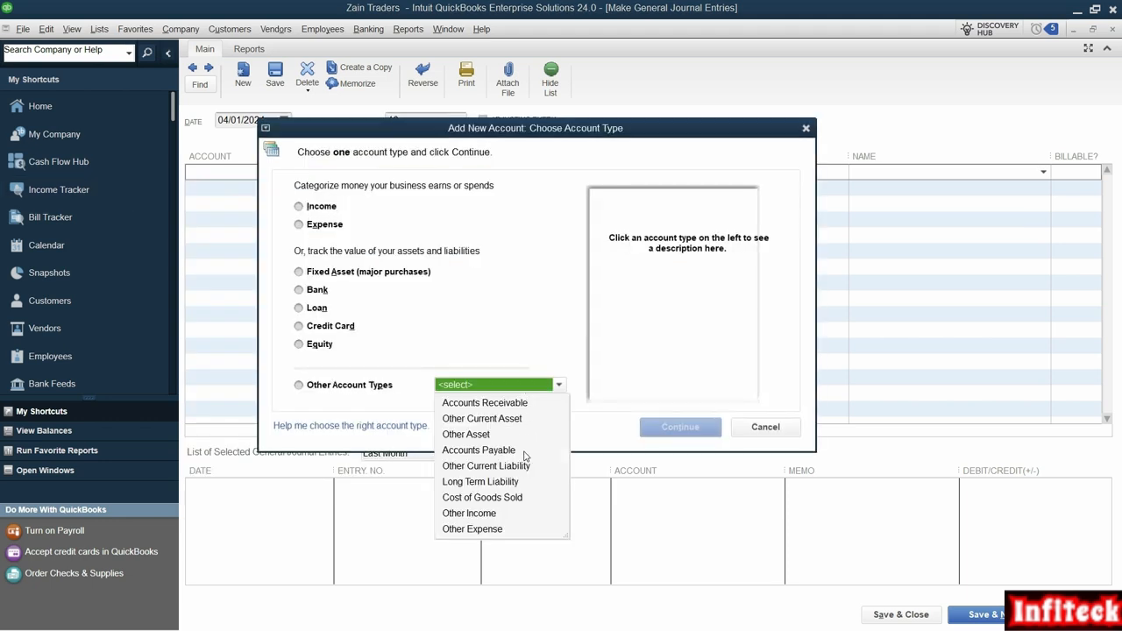
pyautogui.click(487, 418)
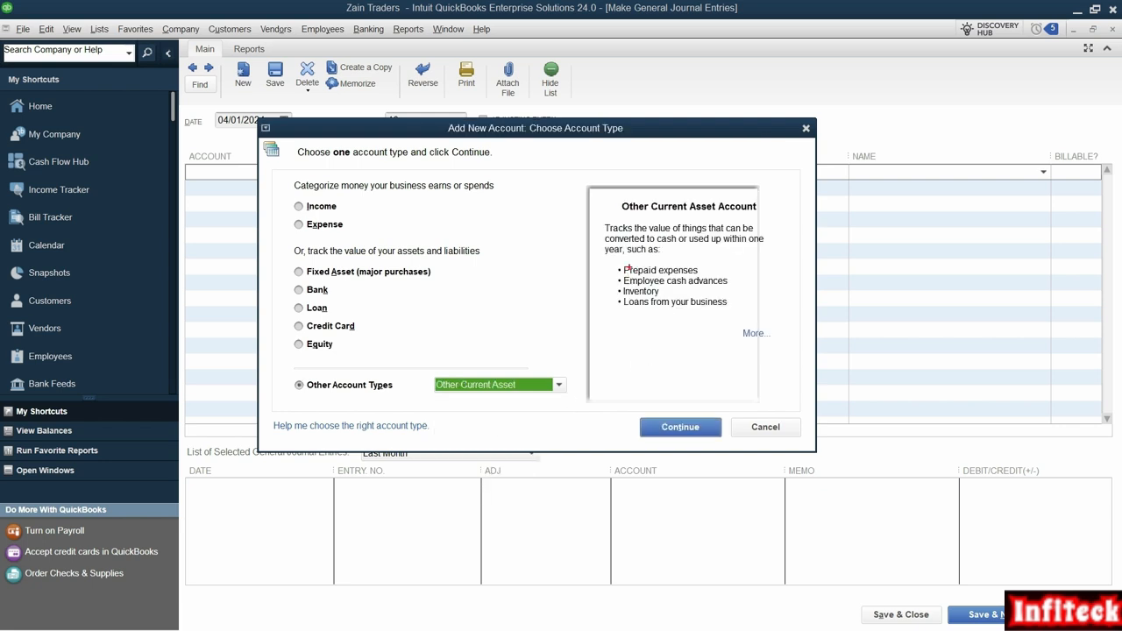
pyautogui.moveTo(612, 258); pyautogui.dragTo(711, 277)
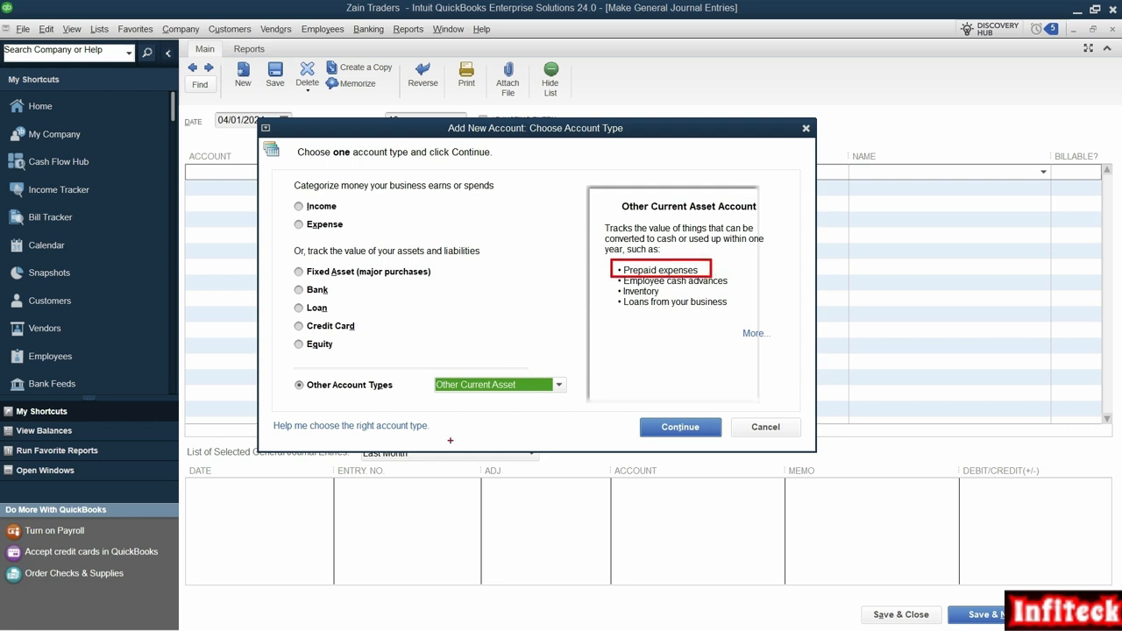
pyautogui.click(681, 429)
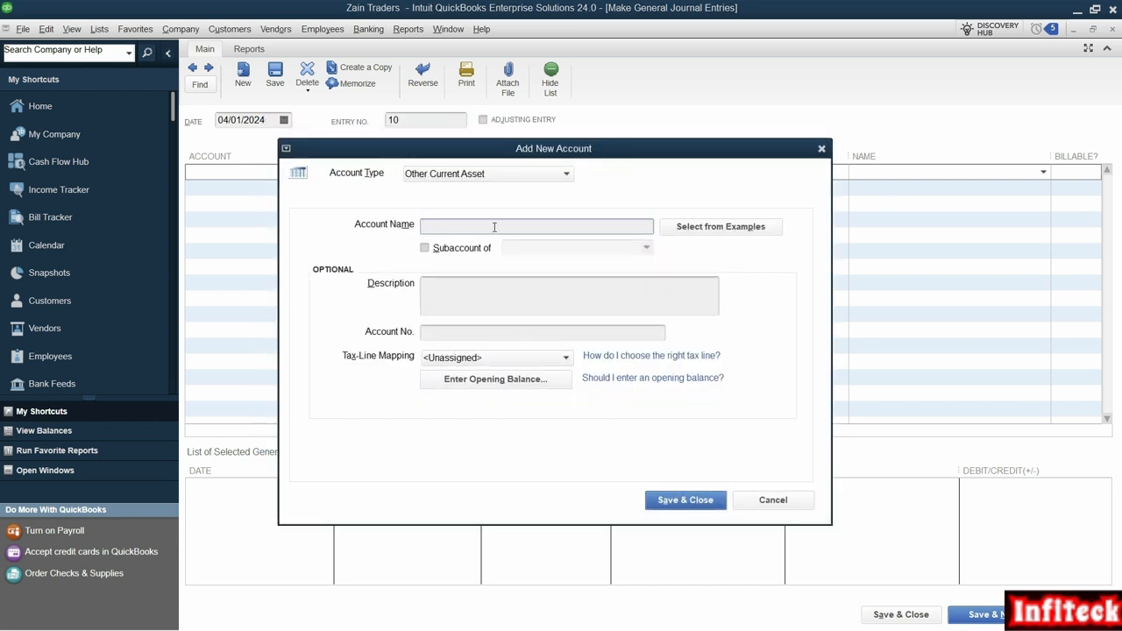
pyautogui.write('Prepaid Exp')
pyautogui.write('ments')
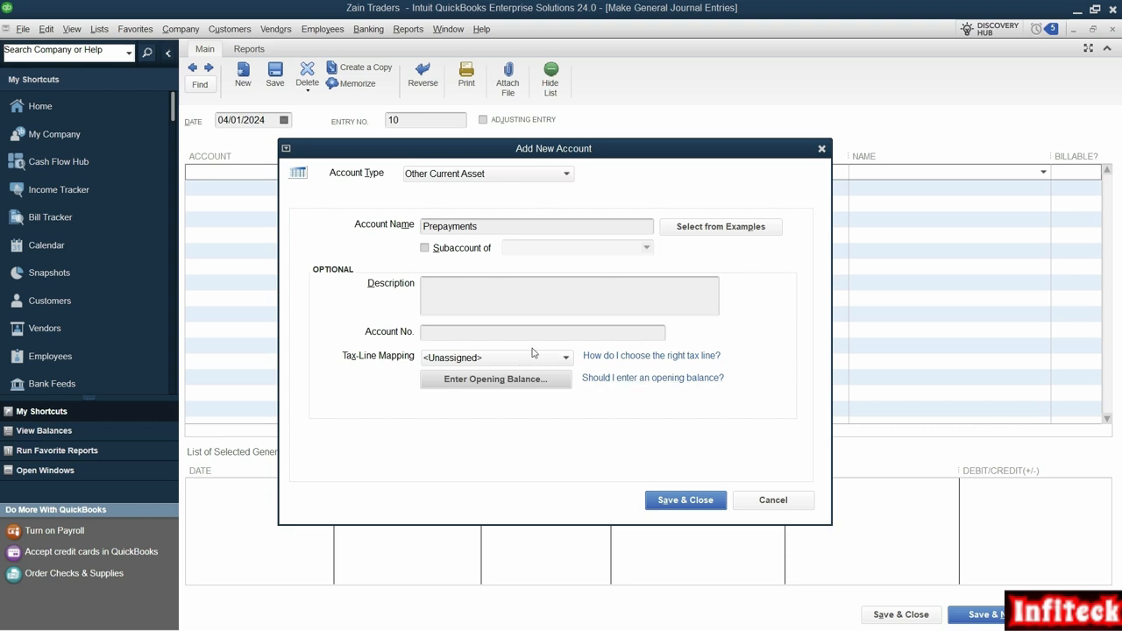
pyautogui.click(706, 501)
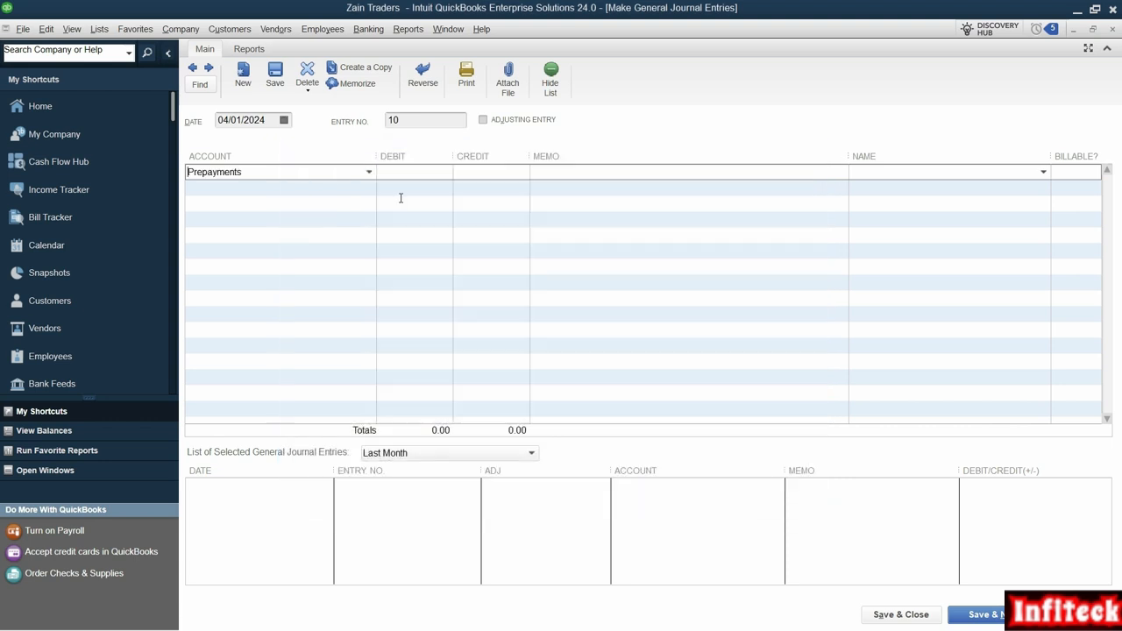
# Step: Debit the Prepayments line with 30,000, the advance rent amount given in the PDF
pyautogui.hotkey('alt', 'Tab')
pyautogui.hotkey('alt', 'Tab')
pyautogui.write('30000')
pyautogui.hotkey('alt', 'Tab')
pyautogui.moveTo(253, 243); pyautogui.dragTo(303, 262)
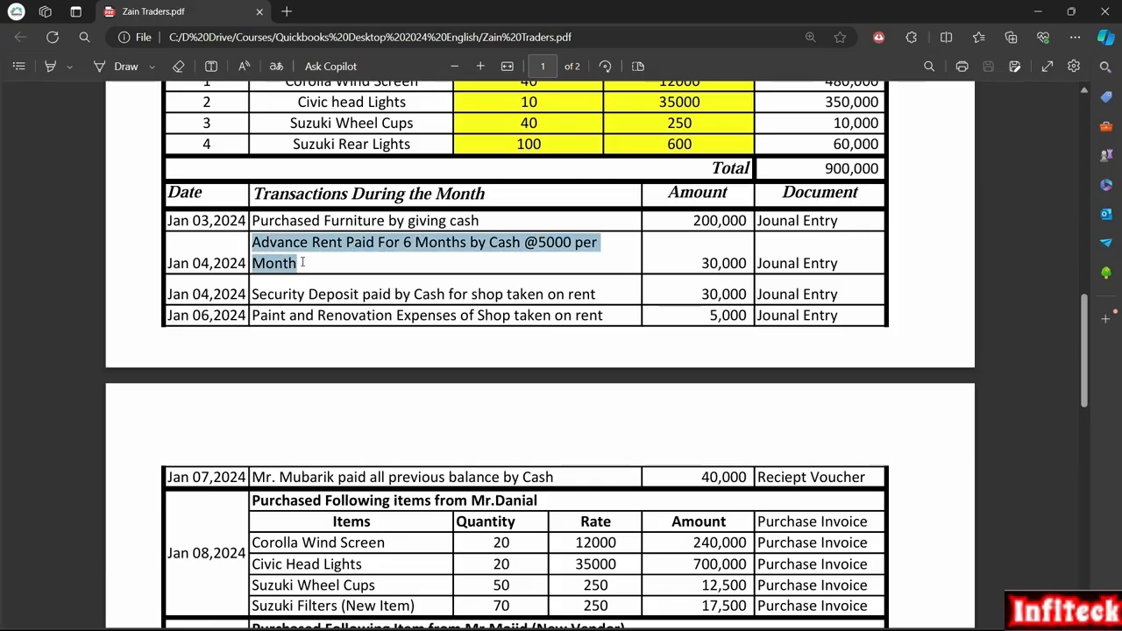
pyautogui.hotkey('ctrl', 'c')
pyautogui.hotkey('alt', 'Tab')
pyautogui.hotkey('ctrl', 'v')
# Step: Assign the credit on the second journal line to the Cash account and save the advance rent entry
pyautogui.click(683, 204)
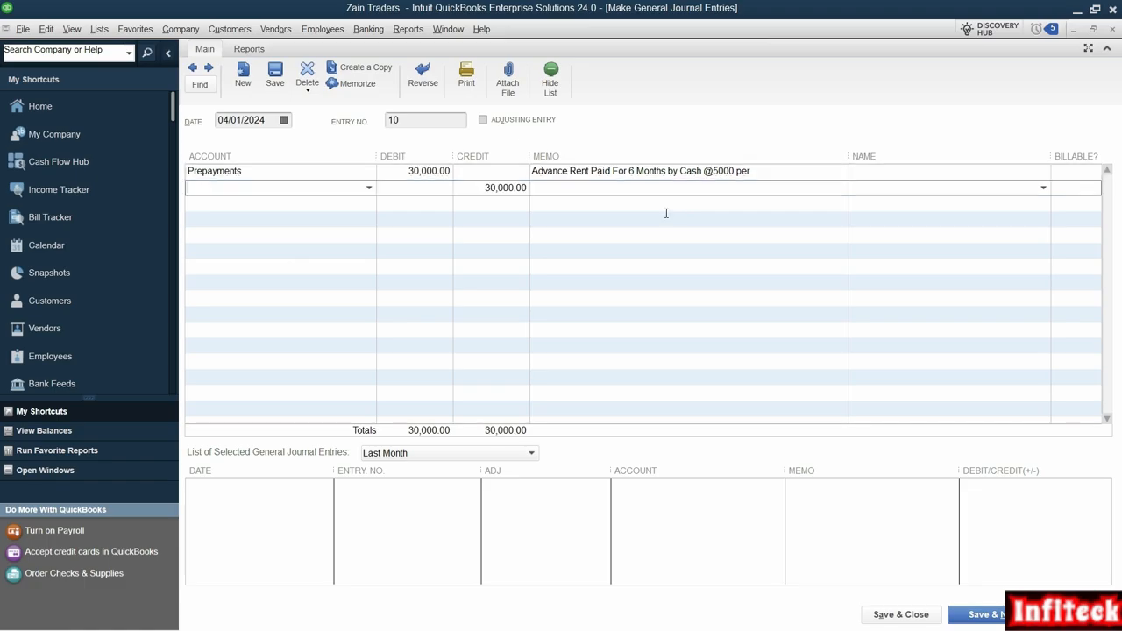
pyautogui.write('Cash')
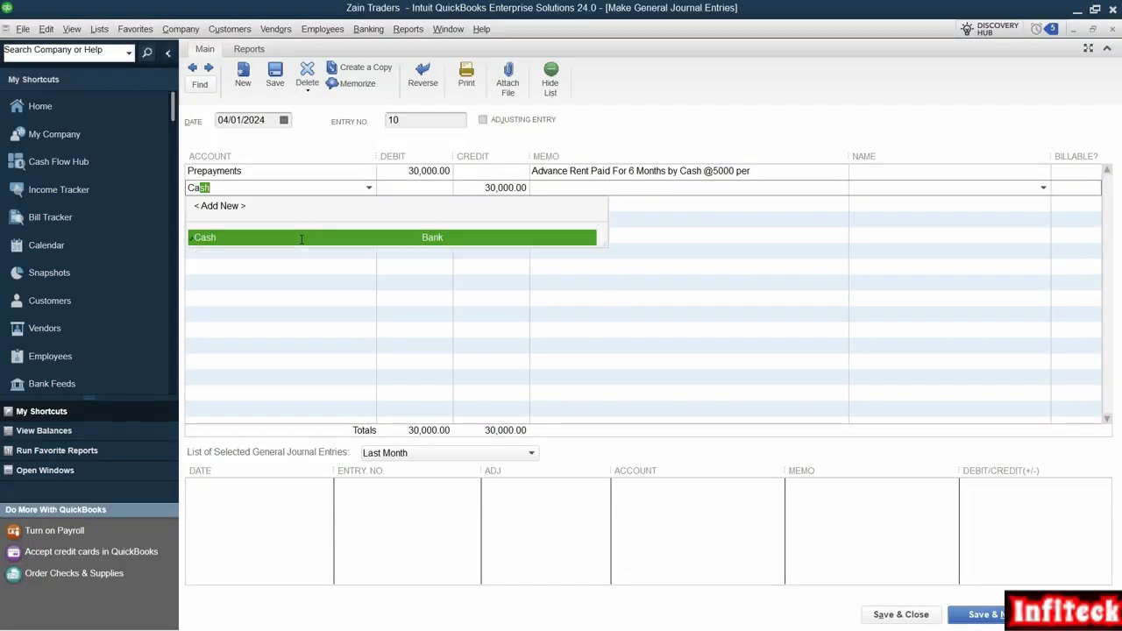
pyautogui.press('Tab')
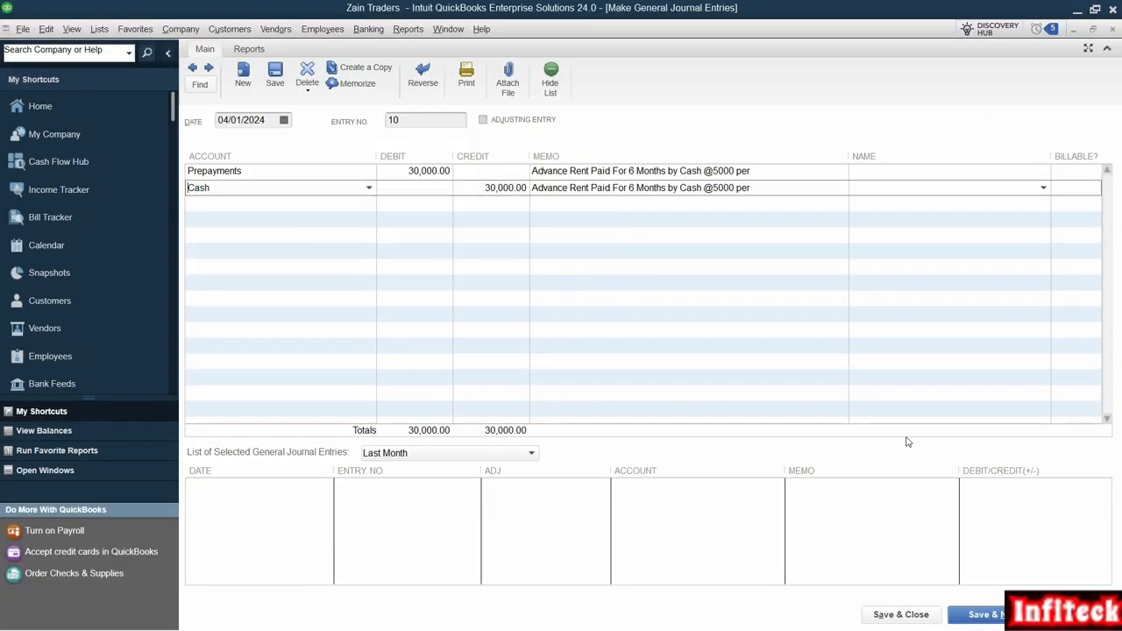
pyautogui.click(985, 615)
# Step: Review the Jan 04,2024 security deposit transaction for the rented shop in the PDF
pyautogui.hotkey('alt', 'Tab')
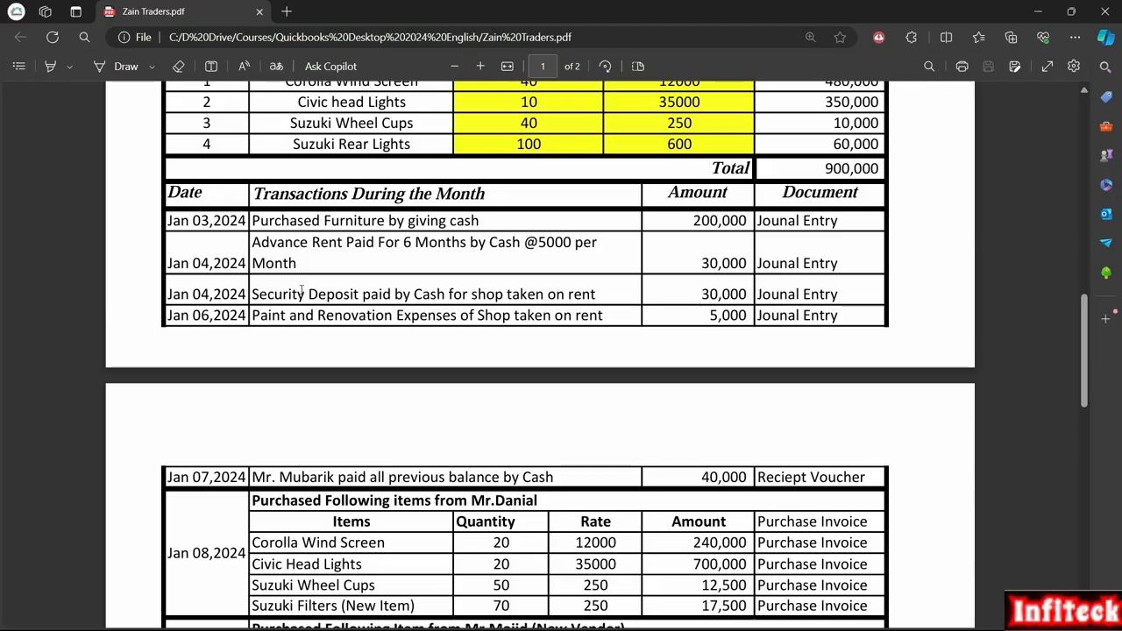
pyautogui.moveTo(362, 294); pyautogui.dragTo(265, 295)
pyautogui.click(486, 295)
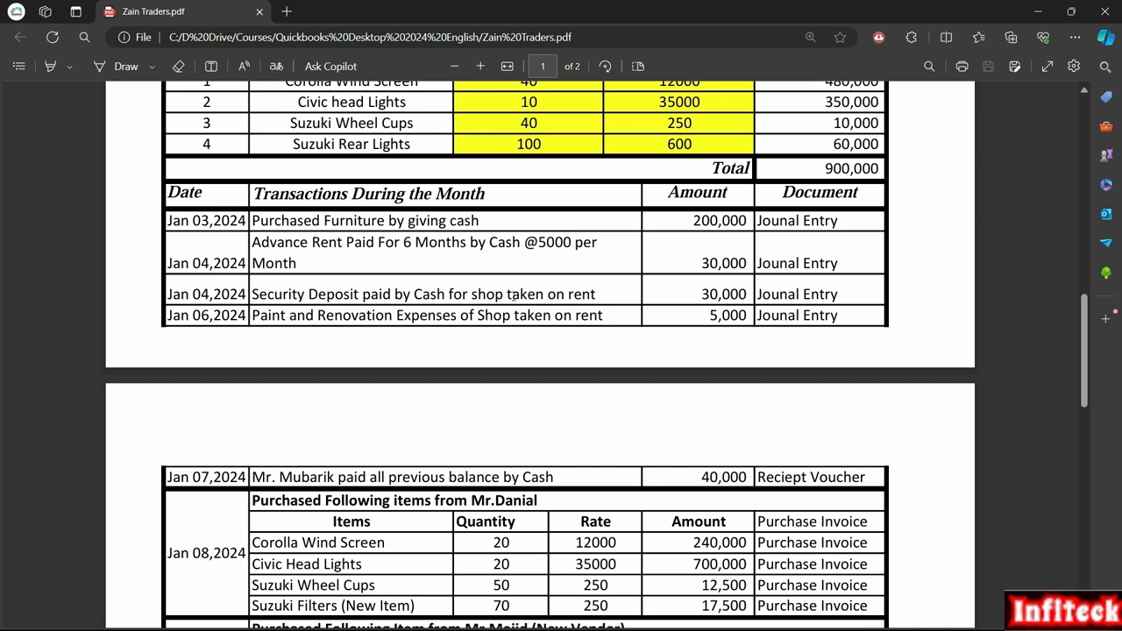
pyautogui.moveTo(362, 294); pyautogui.dragTo(256, 299)
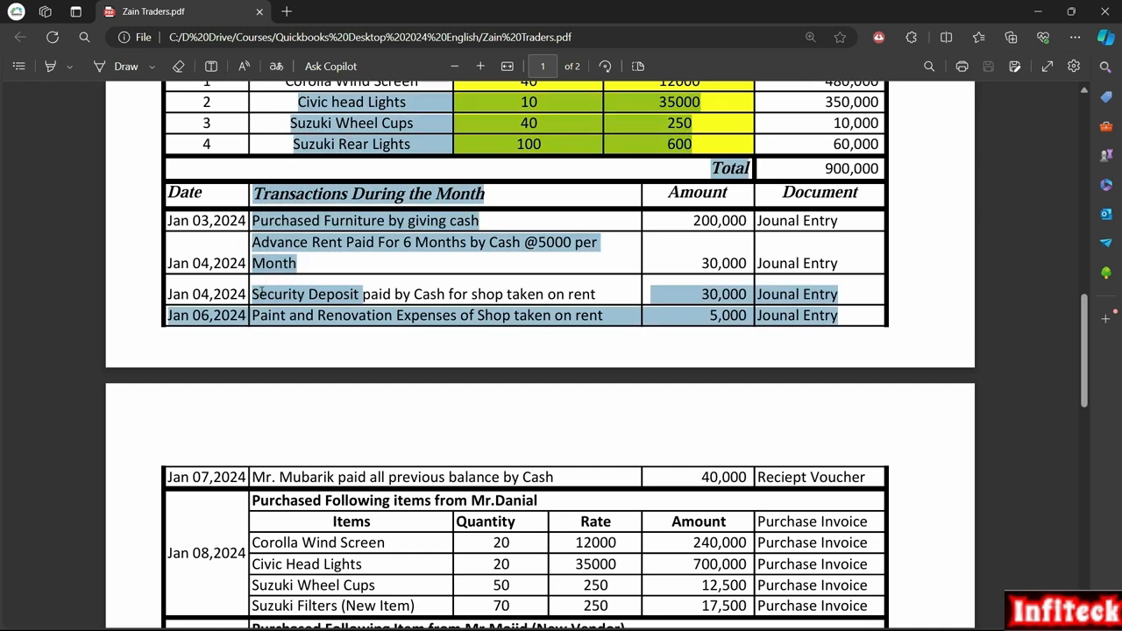
pyautogui.click(360, 292)
pyautogui.moveTo(360, 293); pyautogui.dragTo(260, 298)
pyautogui.click(279, 296)
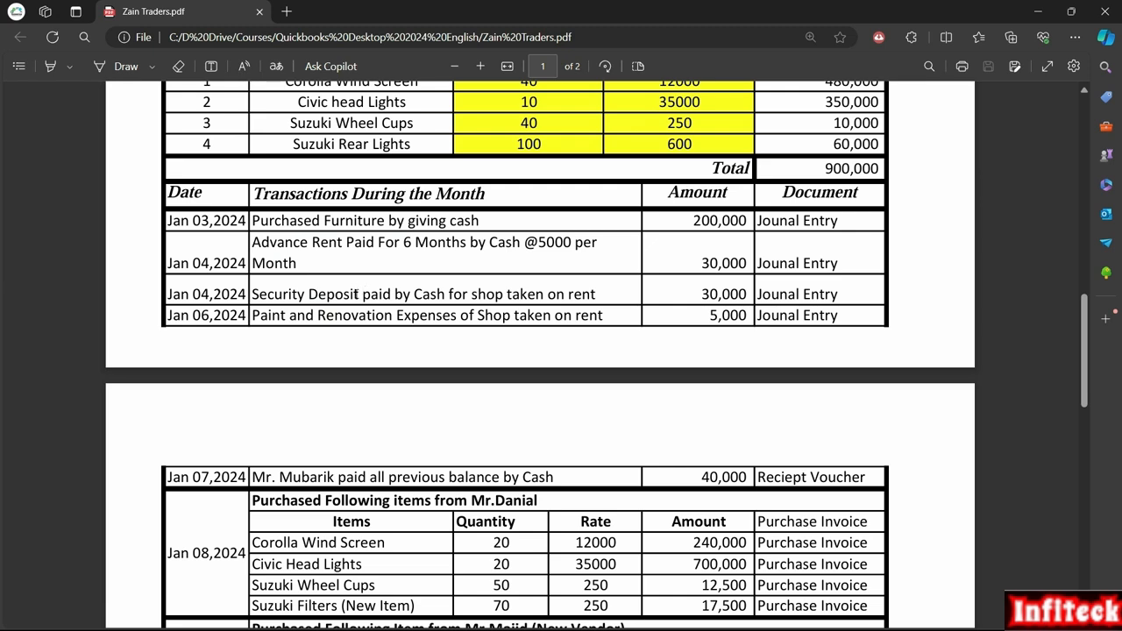
pyautogui.moveTo(360, 294); pyautogui.dragTo(254, 296)
pyautogui.rightClick(338, 287)
pyautogui.click(377, 244)
pyautogui.moveTo(360, 297); pyautogui.dragTo(252, 304)
pyautogui.rightClick(250, 307)
pyautogui.click(320, 298)
pyautogui.moveTo(359, 294); pyautogui.dragTo(254, 296)
pyautogui.rightClick(254, 298)
pyautogui.click(327, 294)
# Step: Examine the PDF's opening balances, inventory details and monthly transactions for context on the security deposit
pyautogui.scroll(1, 360, 326)
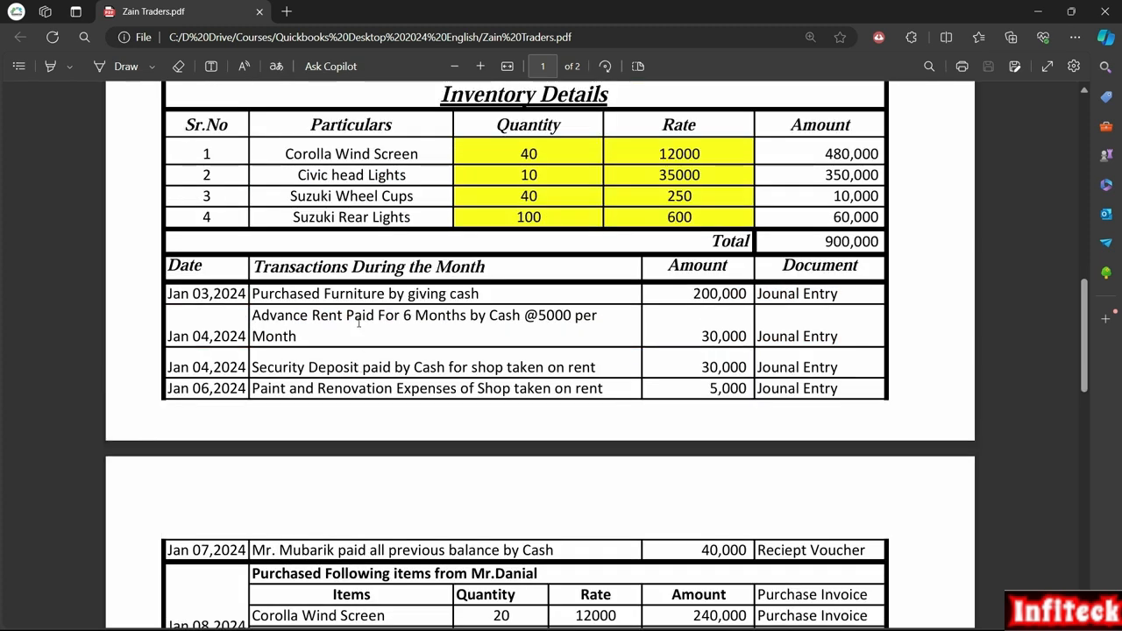
pyautogui.scroll(8, 370, 312)
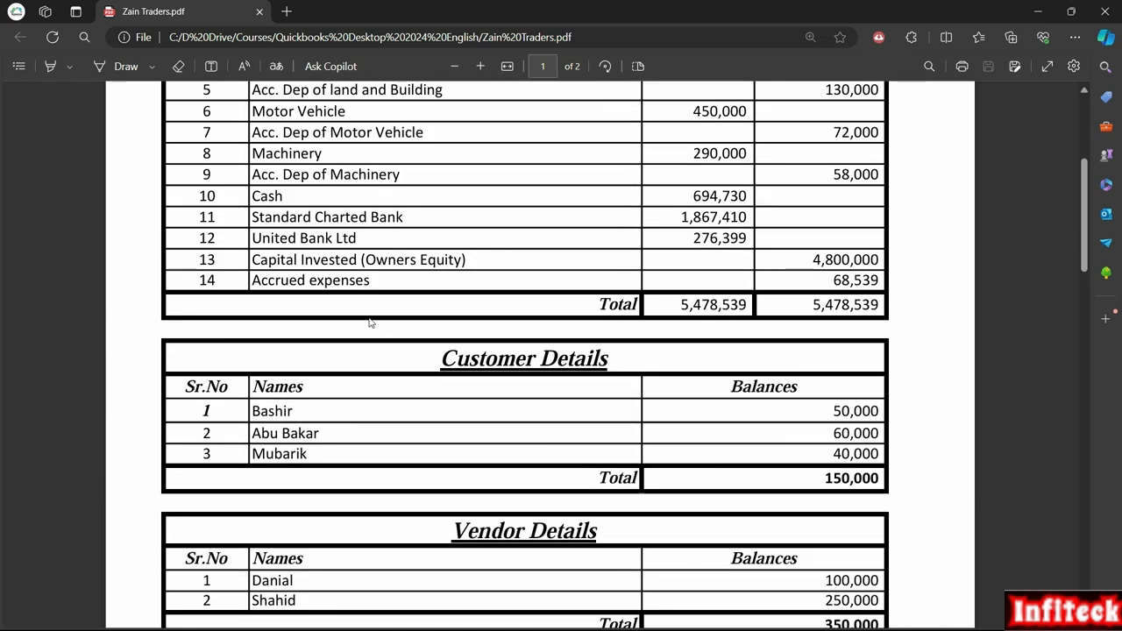
pyautogui.scroll(-6, 371, 323)
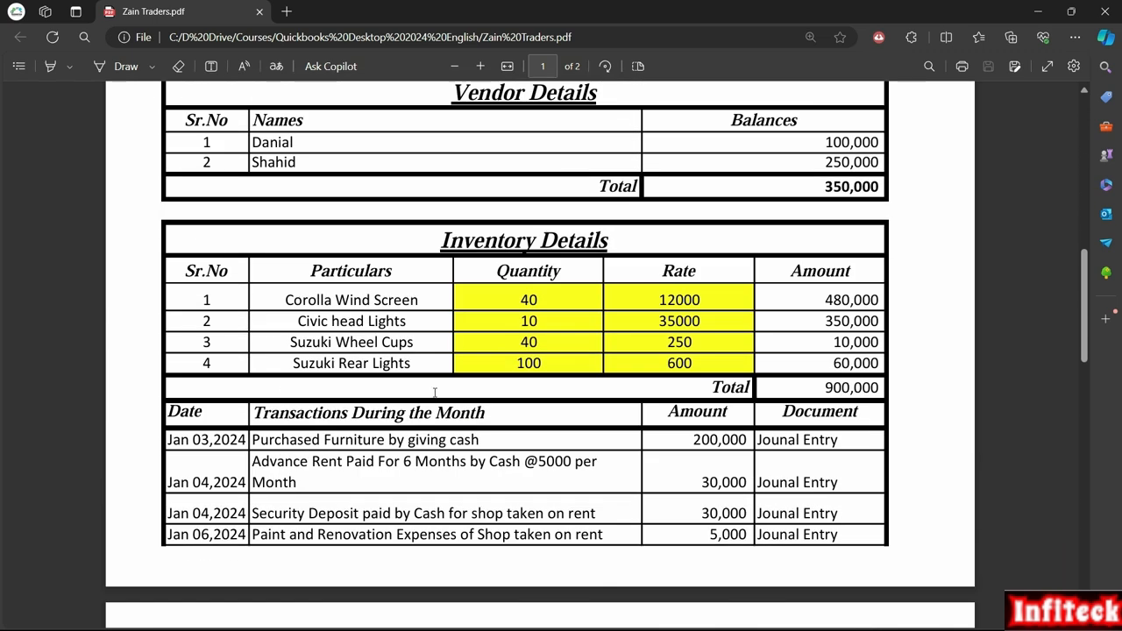
pyautogui.moveTo(305, 298); pyautogui.dragTo(396, 340)
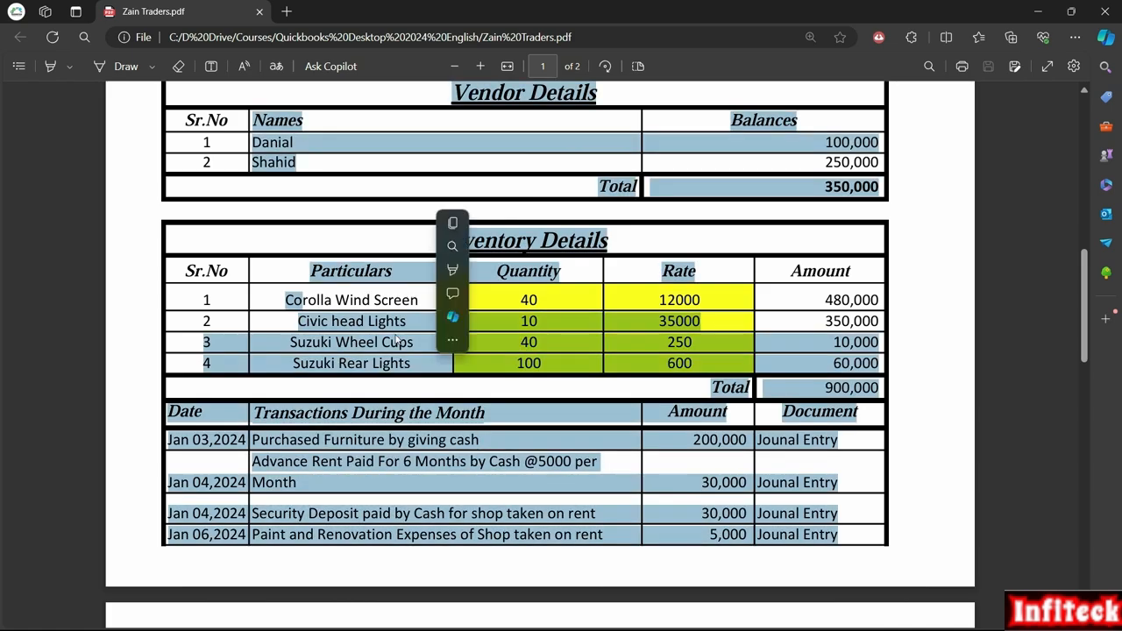
pyautogui.click(397, 309)
pyautogui.scroll(3, 423, 329)
pyautogui.scroll(5, 401, 318)
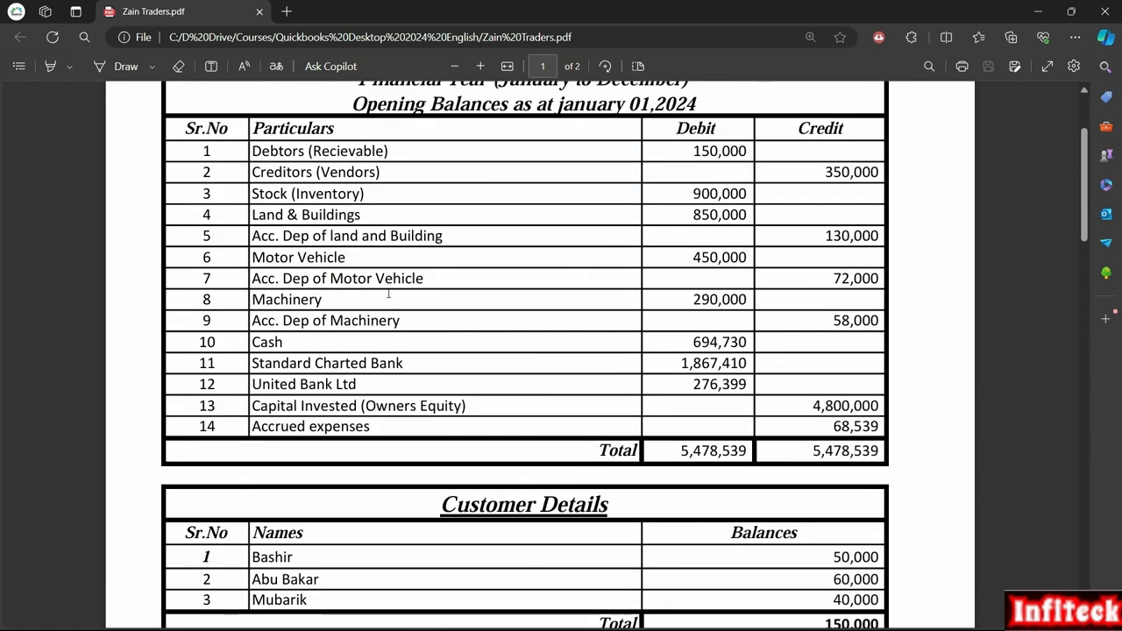
pyautogui.scroll(-10, 416, 311)
pyautogui.scroll(-3, 416, 307)
pyautogui.scroll(2, 416, 308)
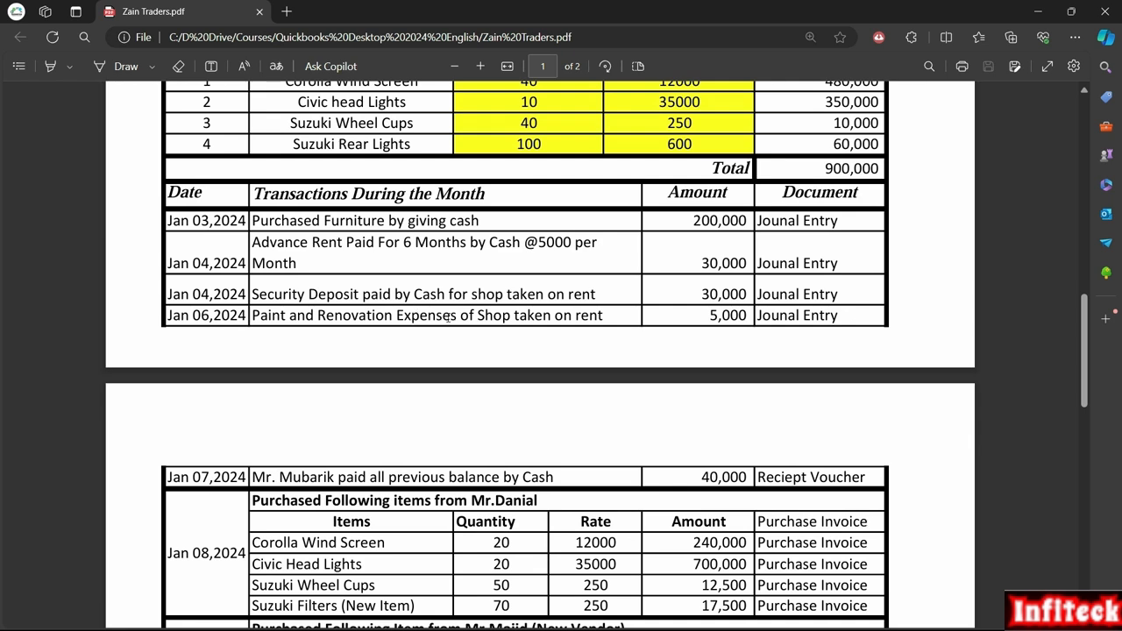
pyautogui.scroll(3, 513, 389)
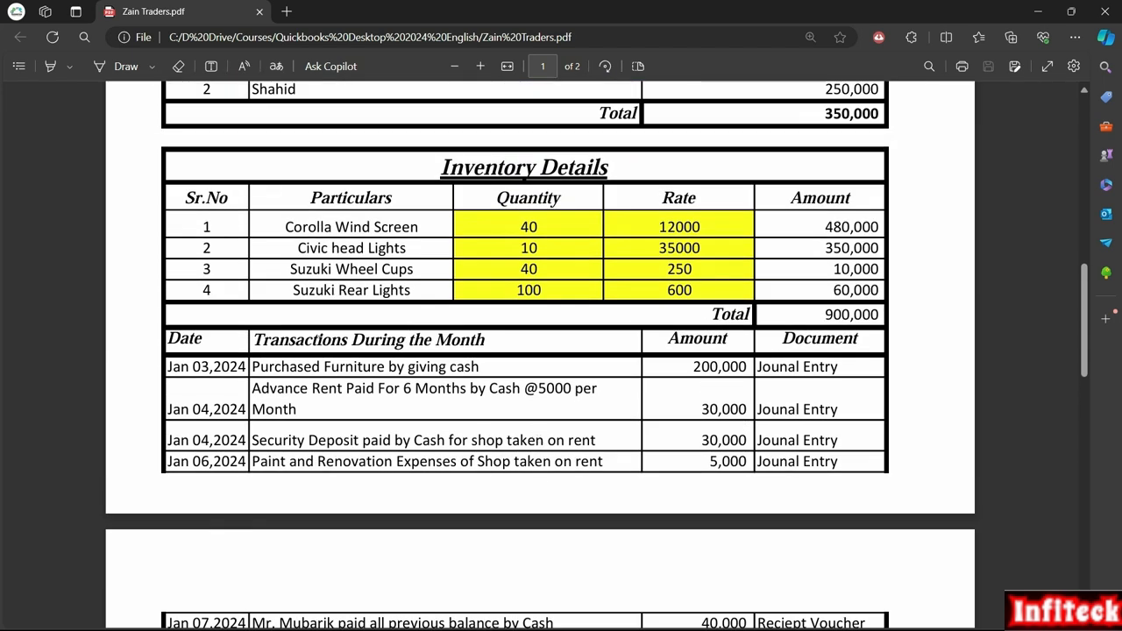
# Step: Examine the customer, vendor and inventory details in the PDF, followed by the transactions during the month
pyautogui.scroll(9, 319, 346)
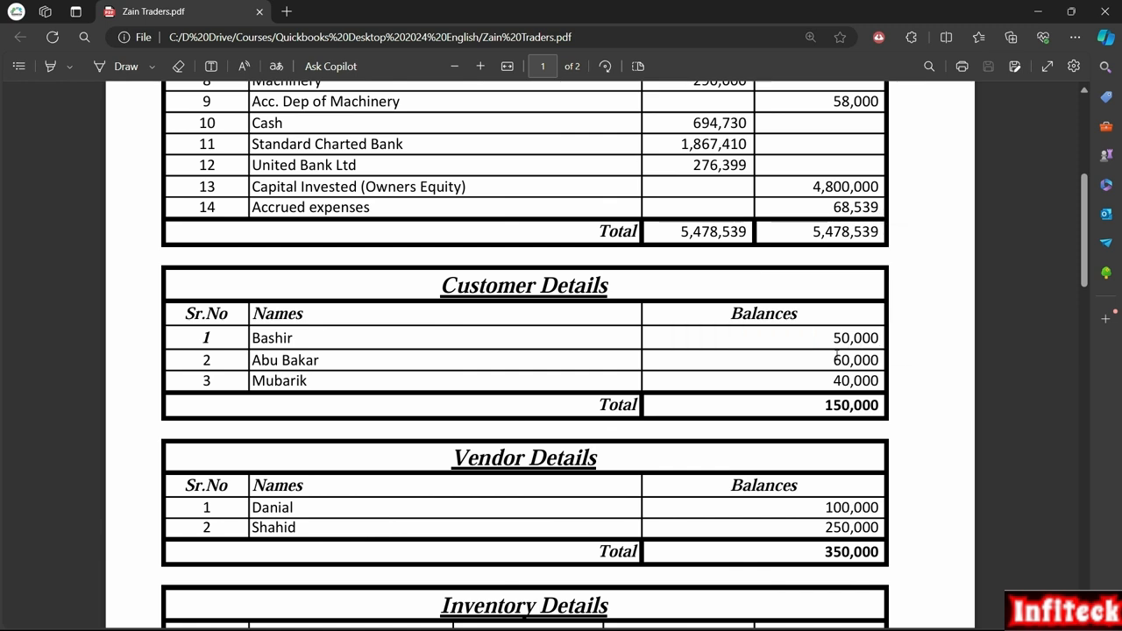
pyautogui.scroll(3, 836, 354)
pyautogui.scroll(-5, 852, 267)
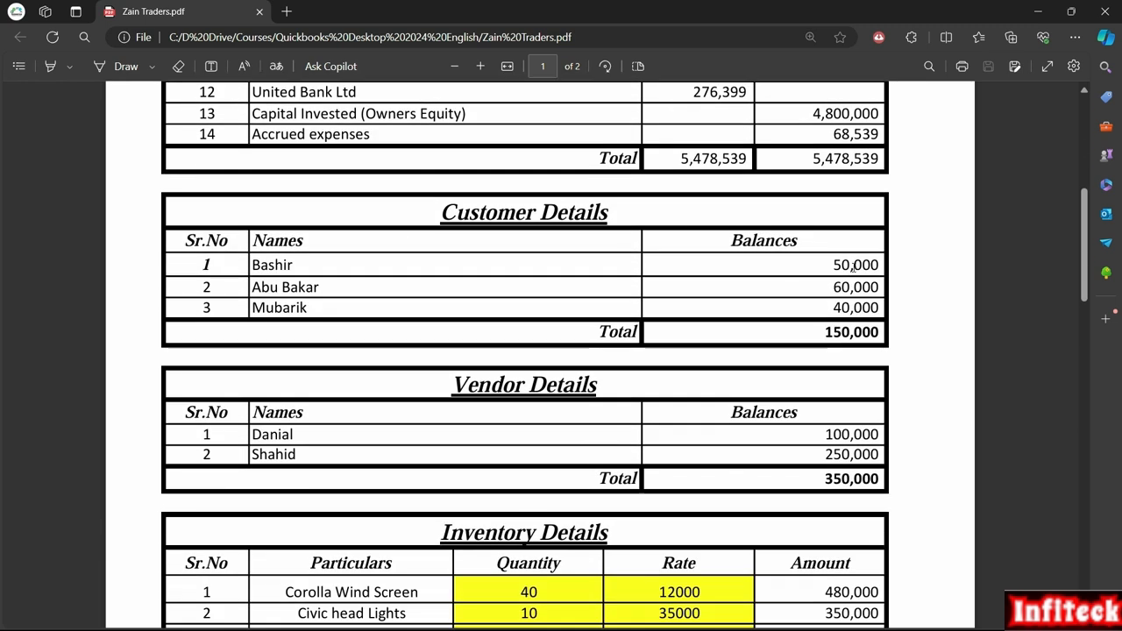
pyautogui.moveTo(877, 265); pyautogui.dragTo(854, 264)
pyautogui.scroll(-3, 738, 407)
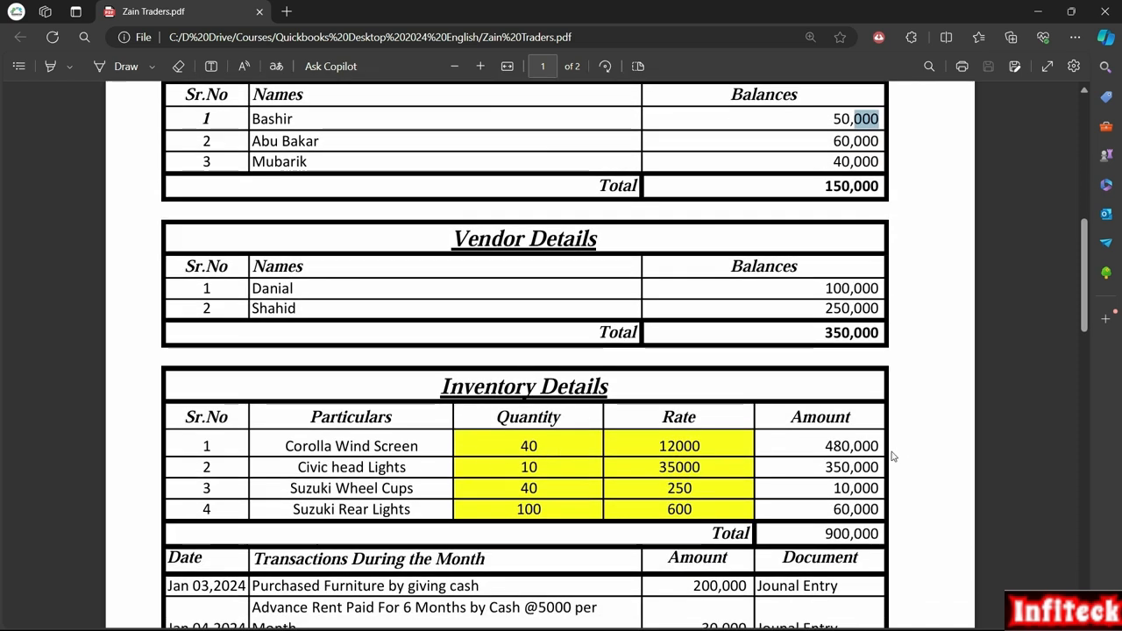
pyautogui.scroll(-3, 727, 357)
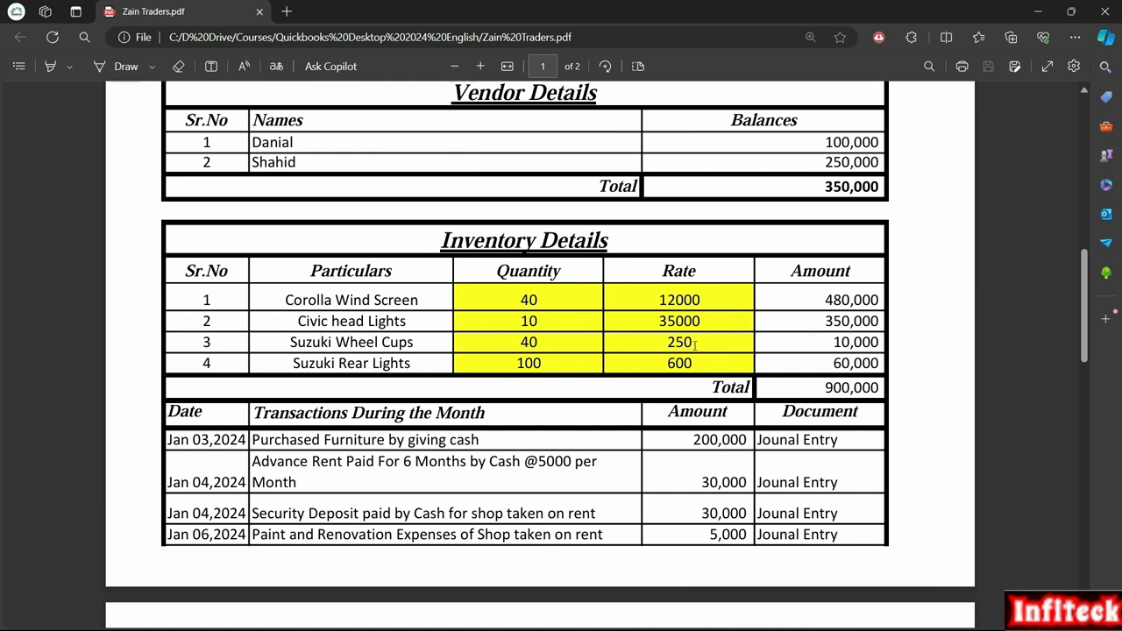
pyautogui.scroll(-3, 494, 363)
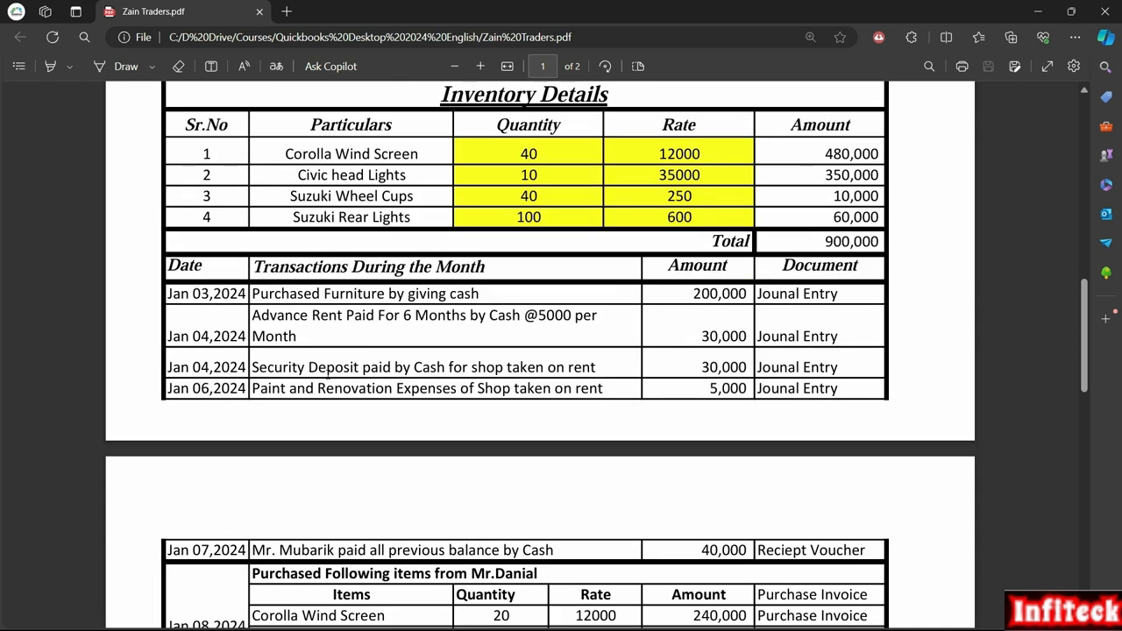
pyautogui.moveTo(355, 368); pyautogui.dragTo(254, 367)
pyautogui.rightClick(254, 366)
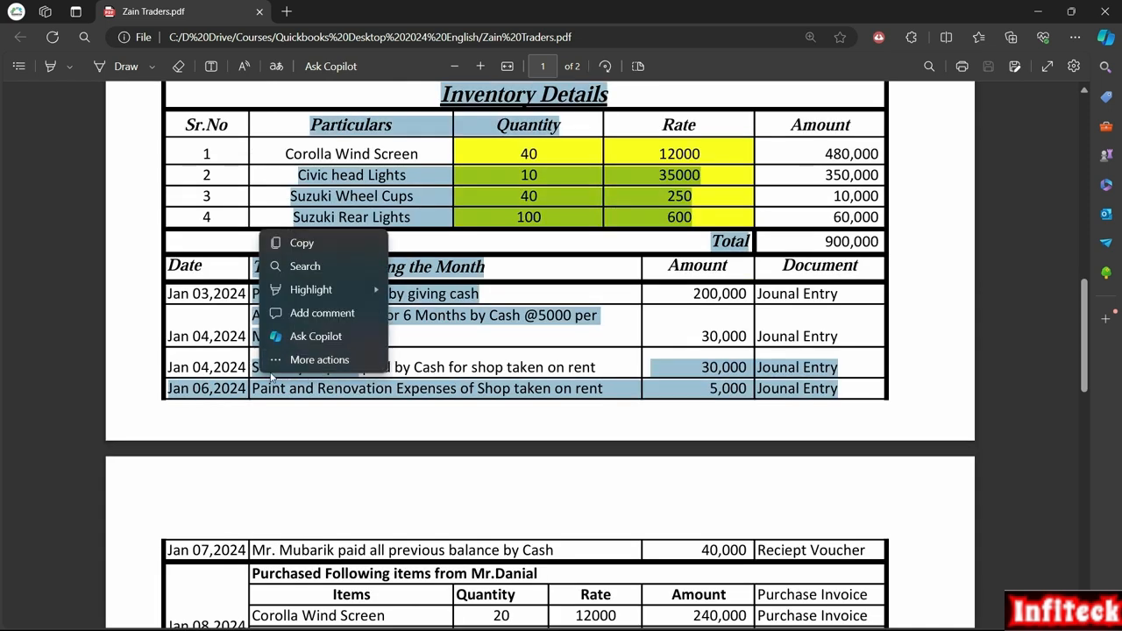
pyautogui.click(363, 369)
pyautogui.moveTo(358, 368); pyautogui.dragTo(274, 384)
pyautogui.click(331, 366)
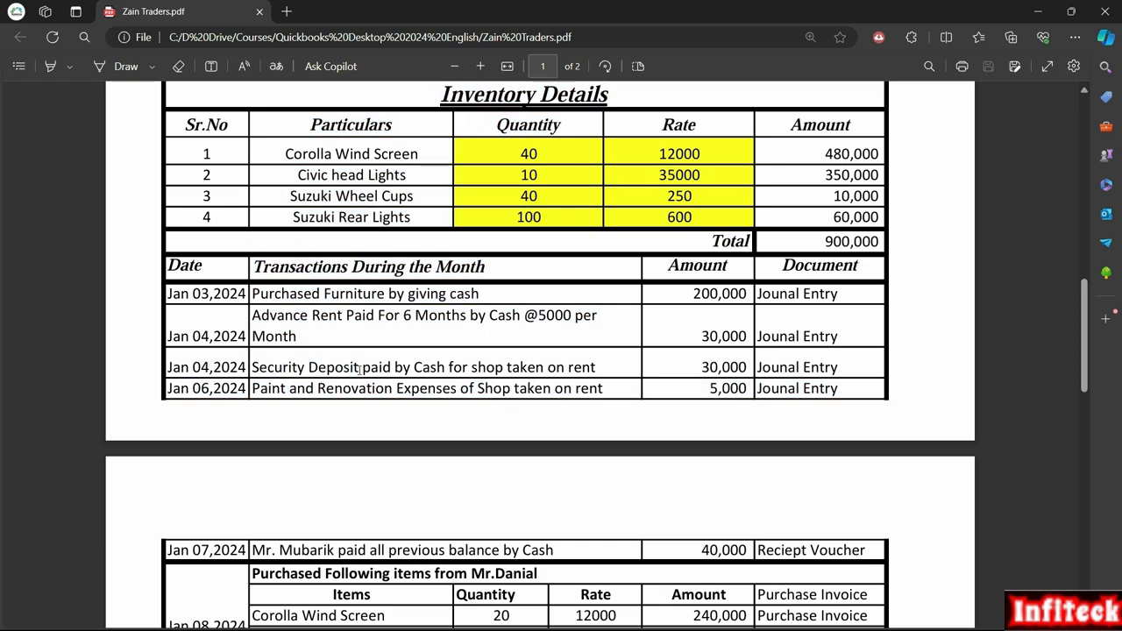
# Step: Switch to QuickBooks and add a new Other Asset account named Security Deposit for the first journal line
pyautogui.hotkey('alt', 'Tab')
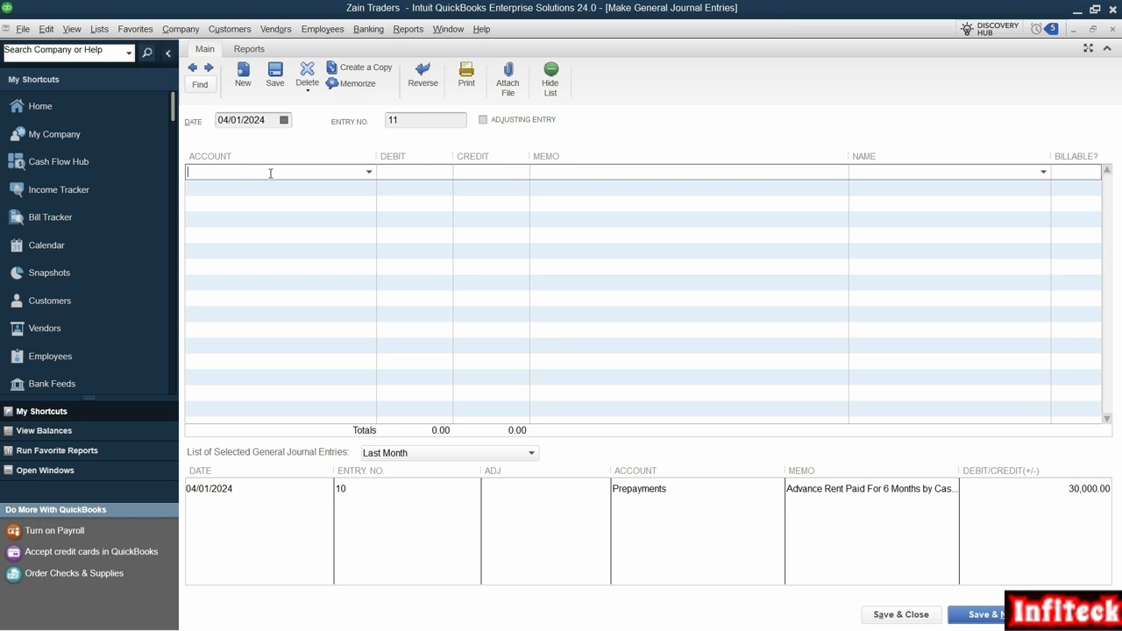
pyautogui.write('Sec')
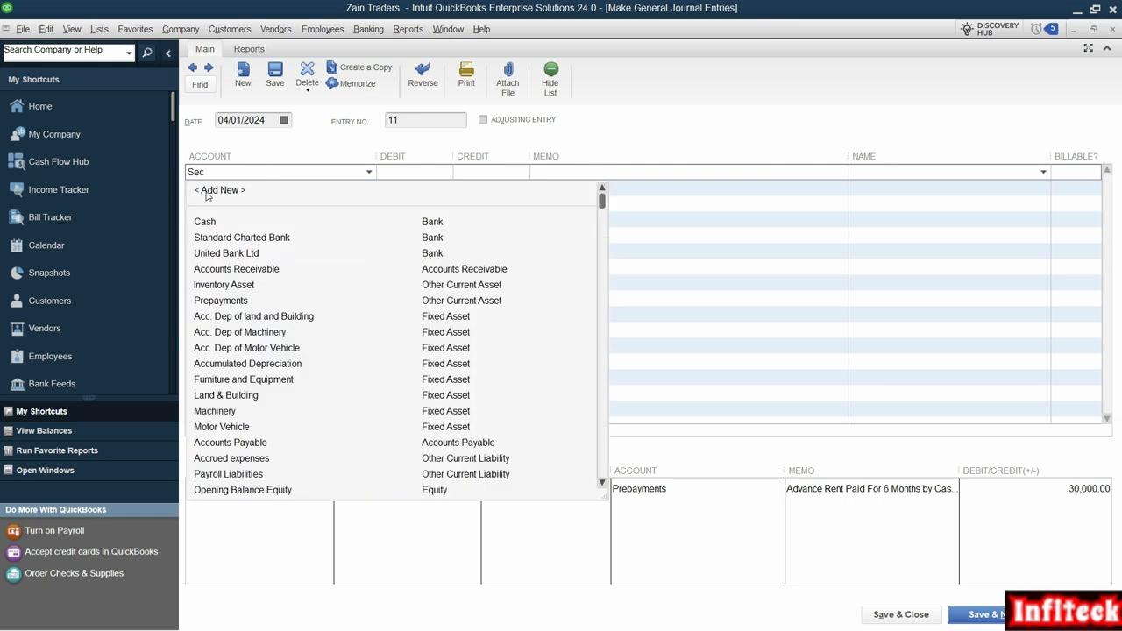
pyautogui.click(221, 191)
pyautogui.click(513, 381)
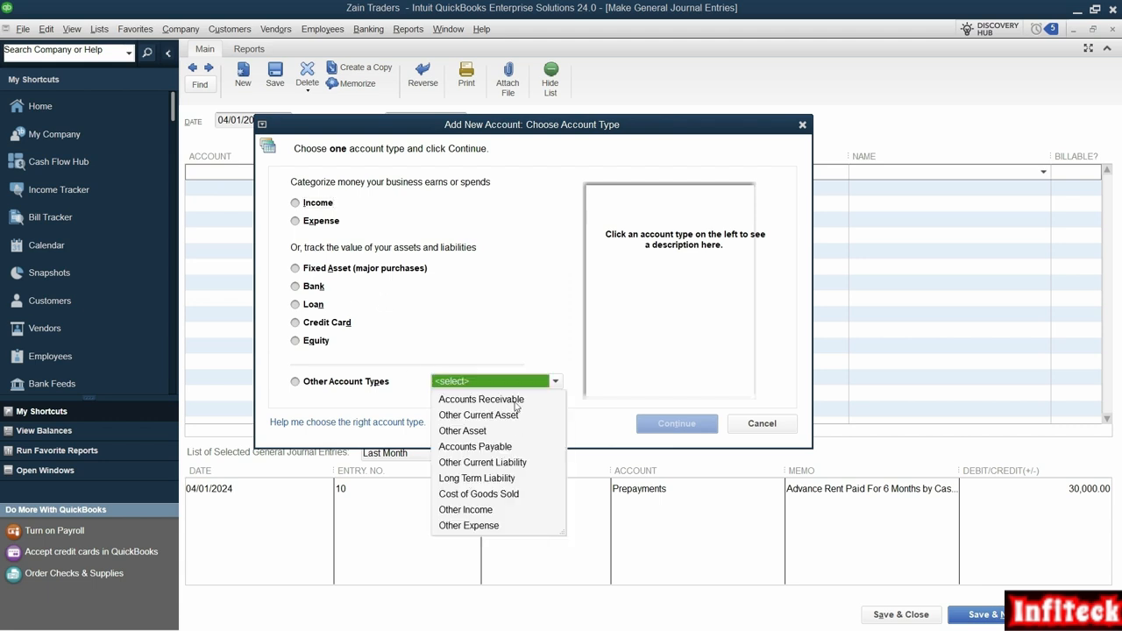
pyautogui.click(461, 431)
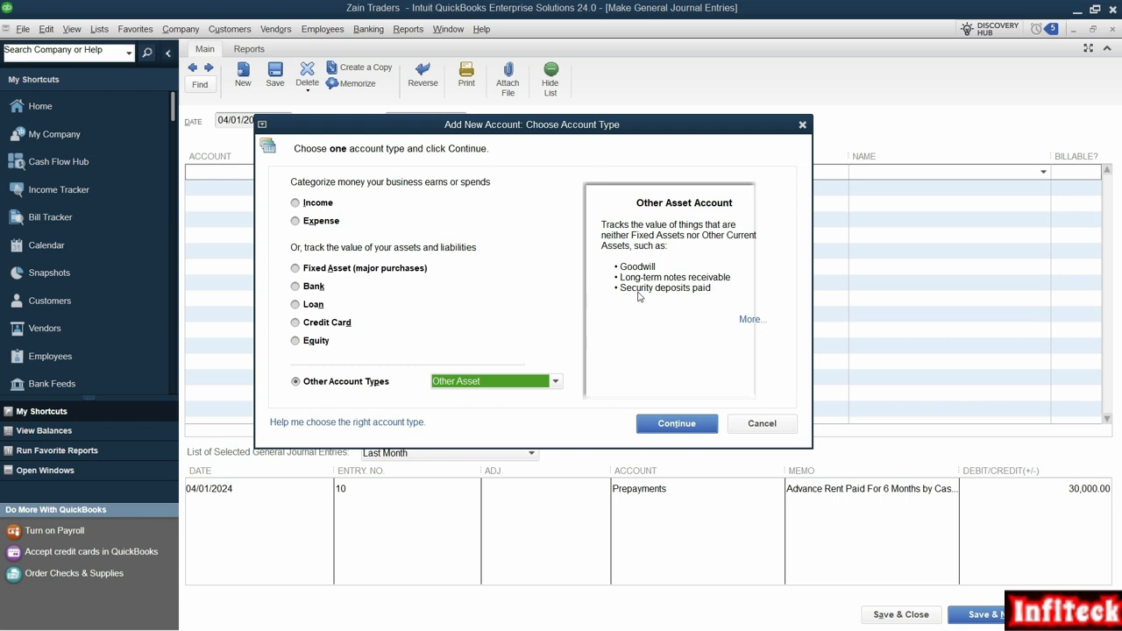
pyautogui.moveTo(606, 280); pyautogui.dragTo(723, 295)
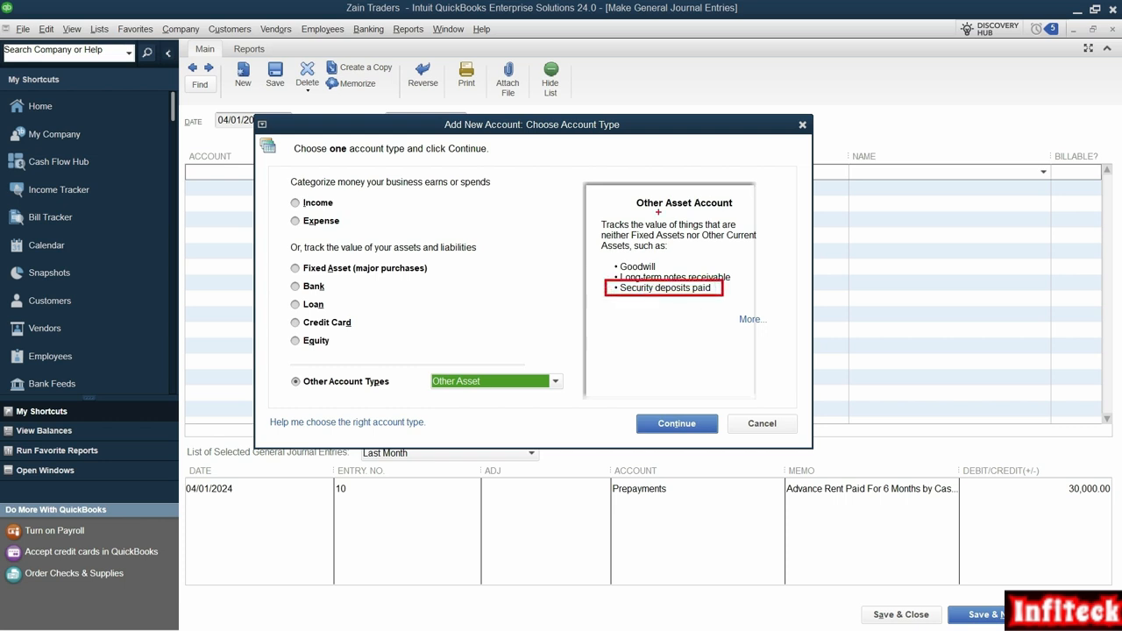
pyautogui.click(671, 426)
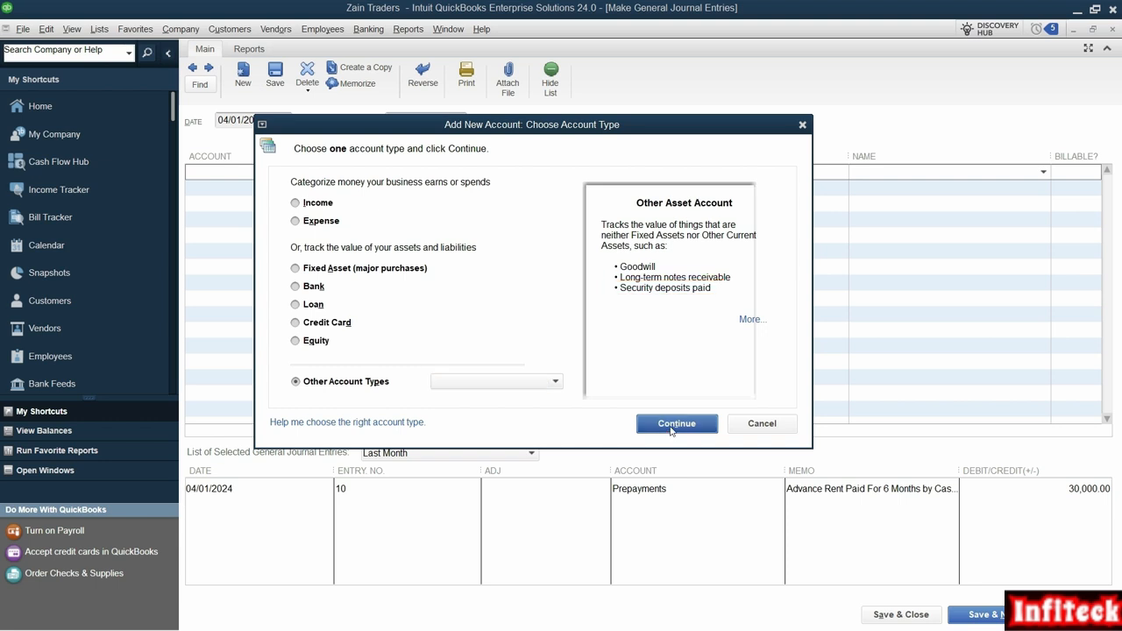
pyautogui.write('Security Deposit')
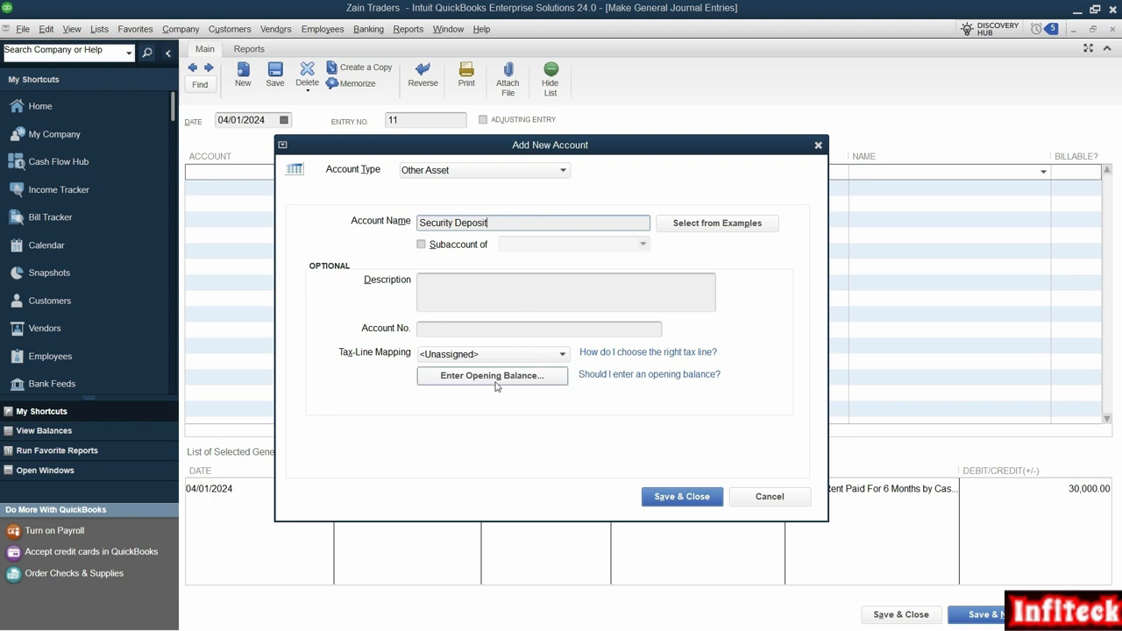
pyautogui.click(682, 496)
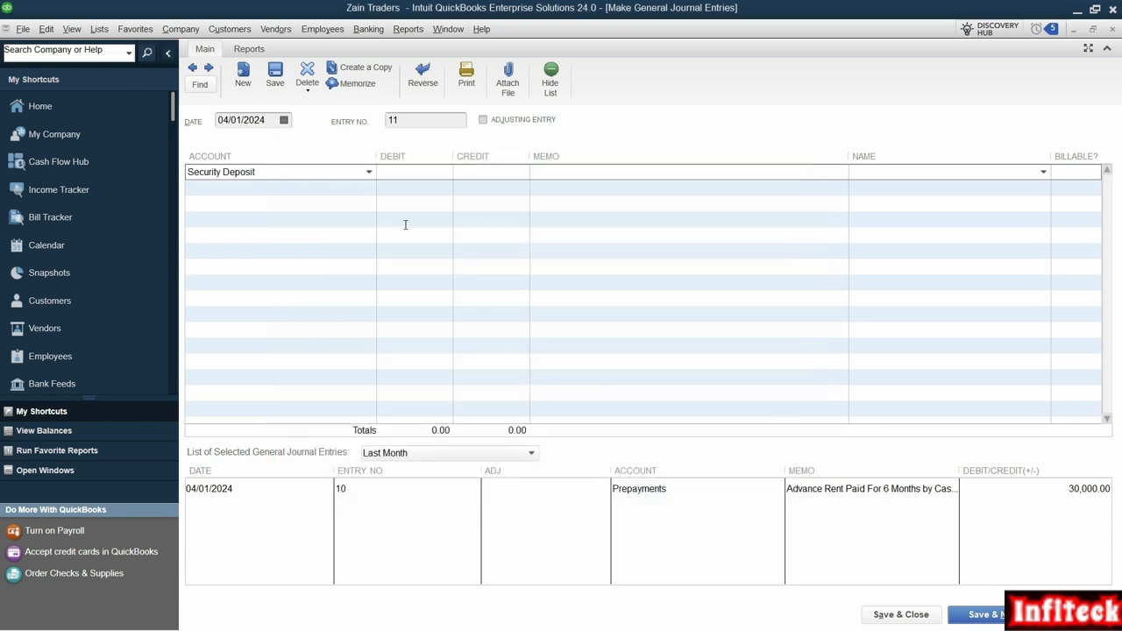
# Step: Debit Security Deposit 30,000 with the memo "Security Deposit paid by Cash for shop taken on rent" copied from the PDF
pyautogui.hotkey('alt', 'Tab')
pyautogui.moveTo(706, 221); pyautogui.dragTo(652, 221)
pyautogui.click(717, 222)
pyautogui.doubleClick(718, 222)
pyautogui.hotkey('alt', 'Tab')
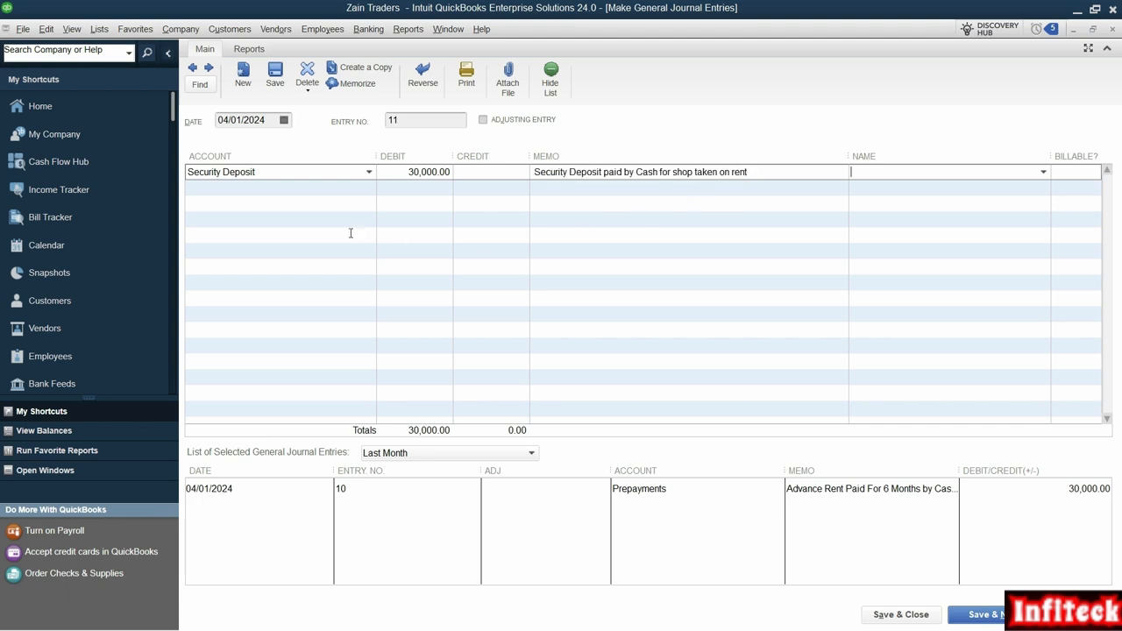
# Step: Assign the second journal line's credit to the Cash account and save the security deposit entry
pyautogui.click(327, 189)
pyautogui.write('Cas')
pyautogui.click(315, 238)
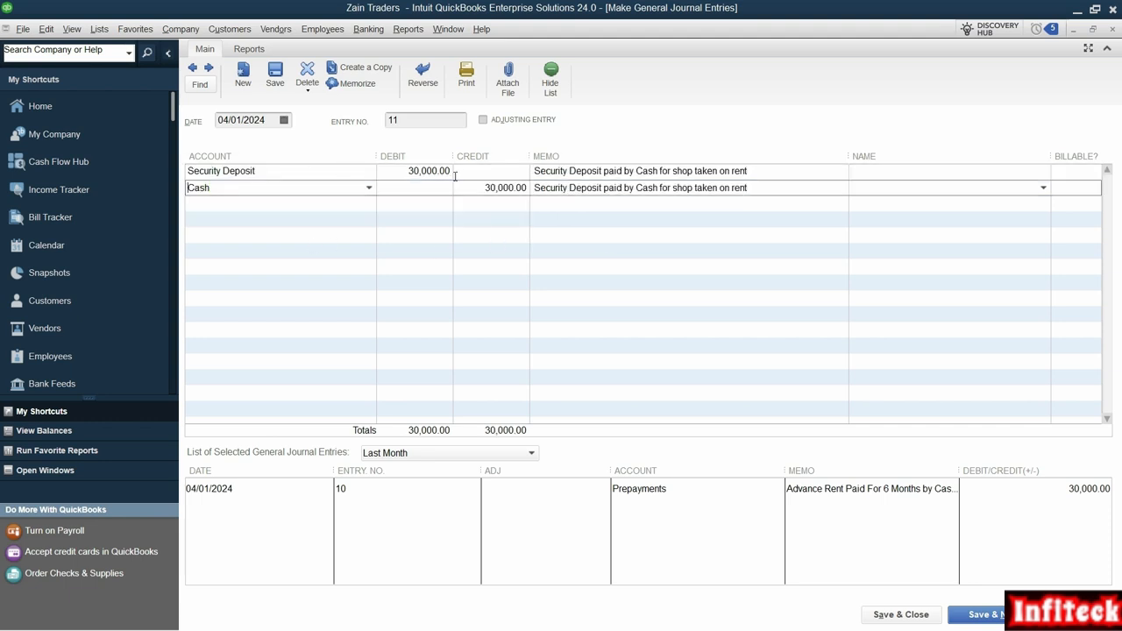
pyautogui.click(982, 613)
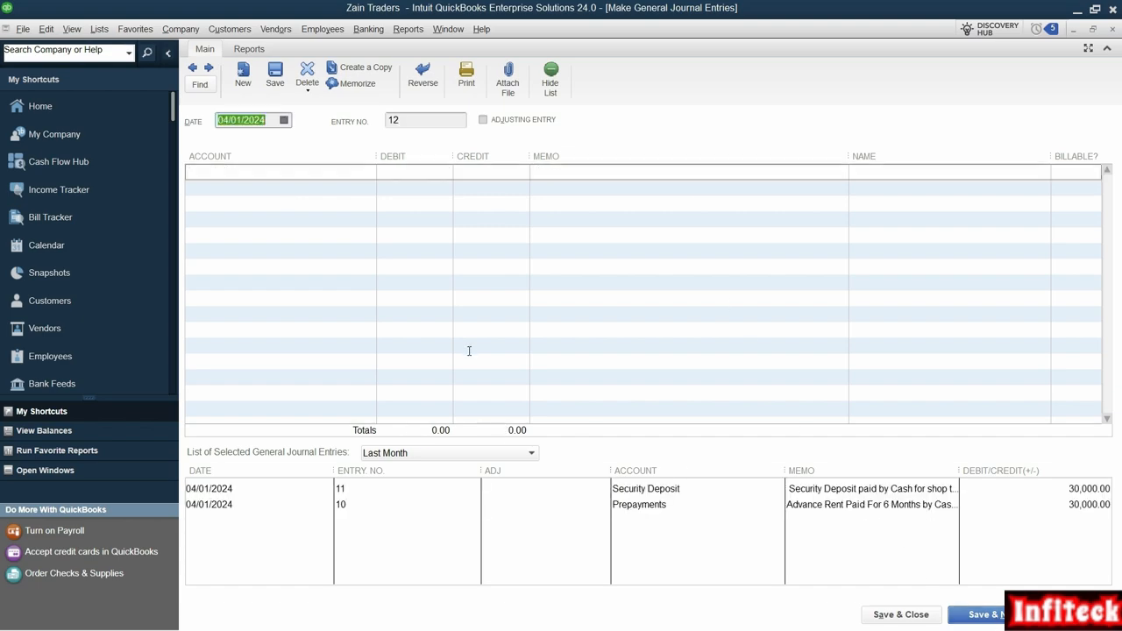
# Step: Consult the paint and renovation transaction in the PDF and set the new journal entry's date to 06/01/2024
pyautogui.hotkey('alt', 'Tab')
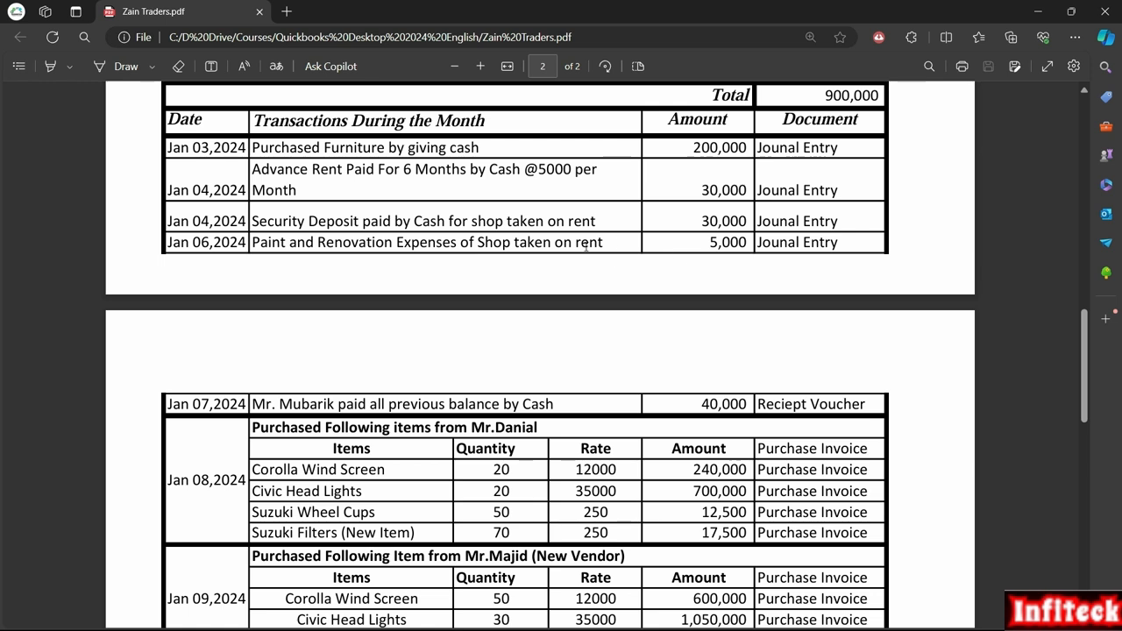
pyautogui.moveTo(577, 245); pyautogui.dragTo(257, 249)
pyautogui.click(413, 243)
pyautogui.hotkey('alt', 'Tab')
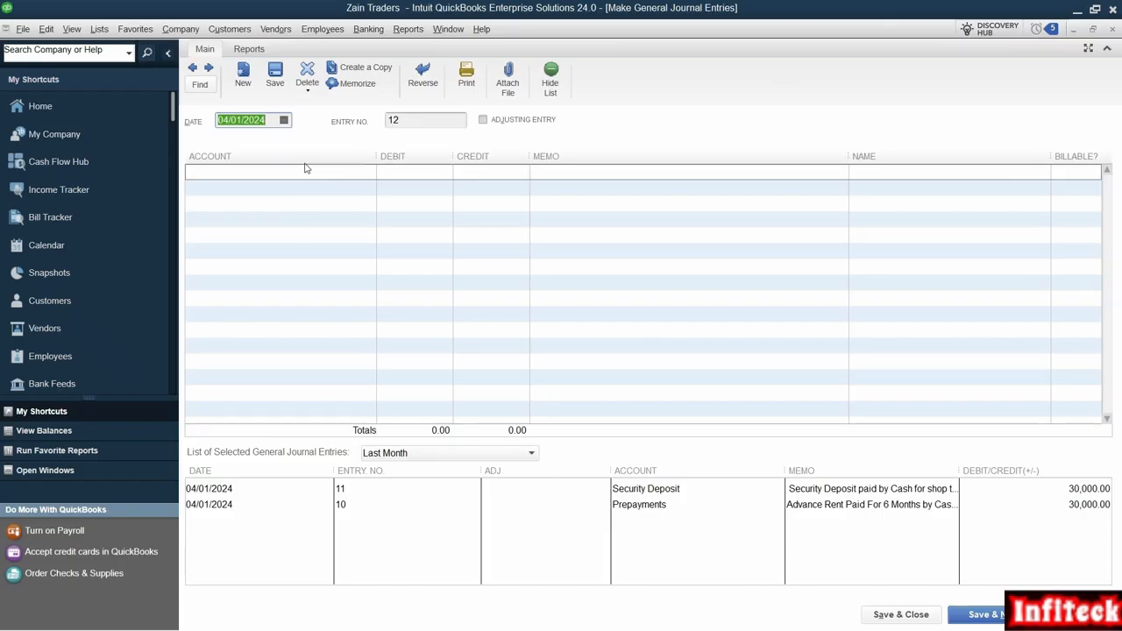
pyautogui.hotkey('alt', 'Tab')
pyautogui.hotkey('alt', 'Tab')
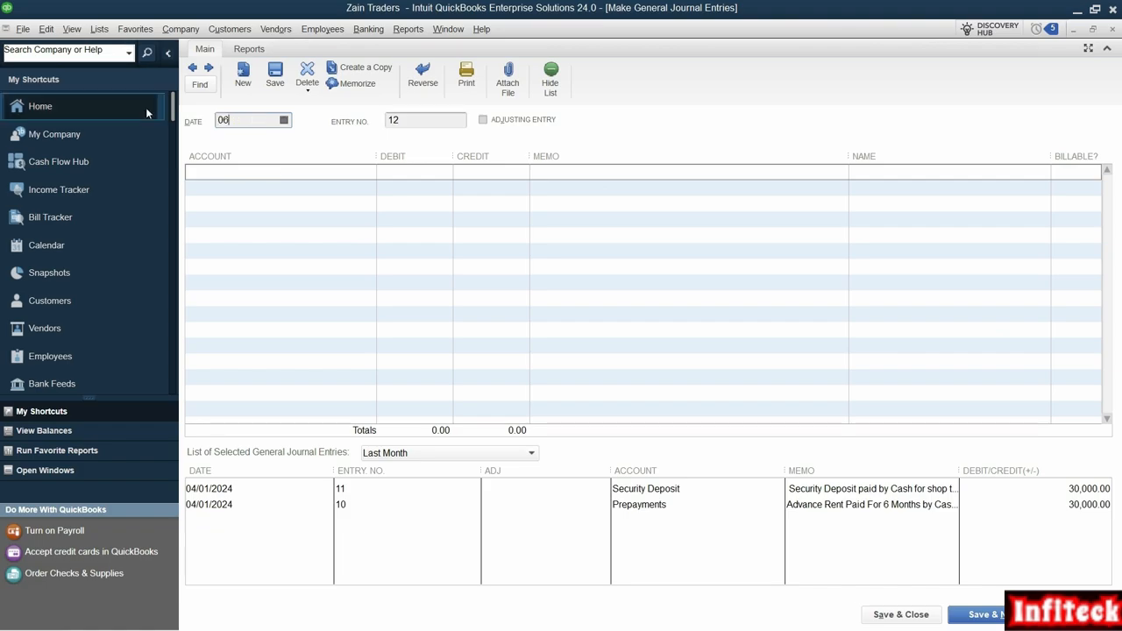
pyautogui.press('Tab')
# Step: Choose the Repairs and Maintenance expense account for the first line of the paint and renovation entry
pyautogui.hotkey('alt', 'Tab')
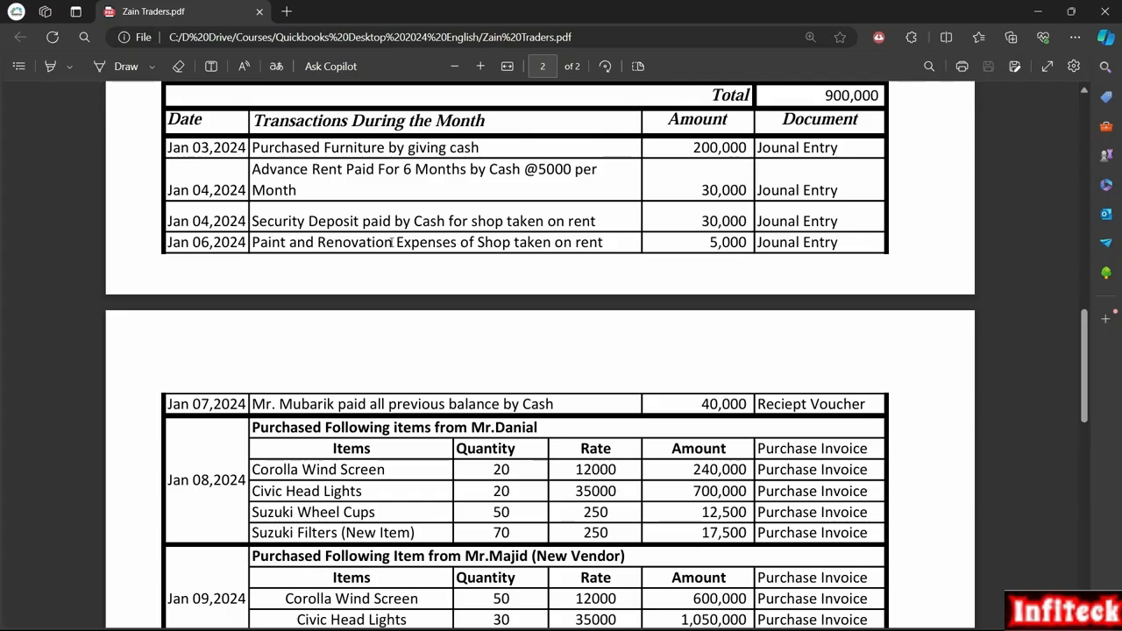
pyautogui.hotkey('alt', 'Tab')
pyautogui.click(369, 174)
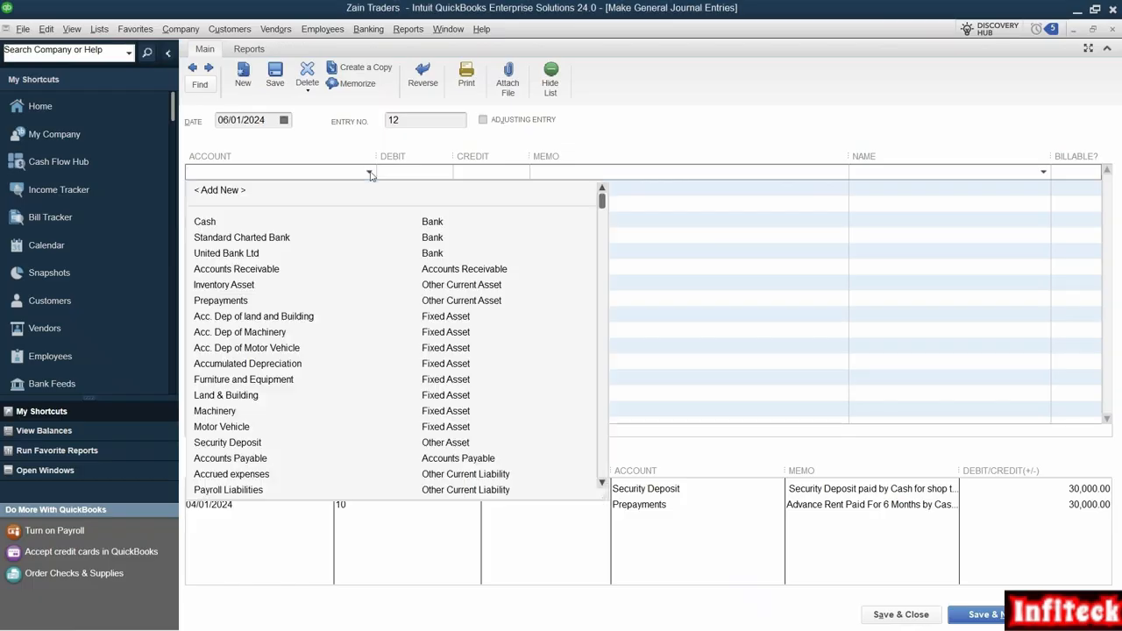
pyautogui.scroll(-6, 496, 406)
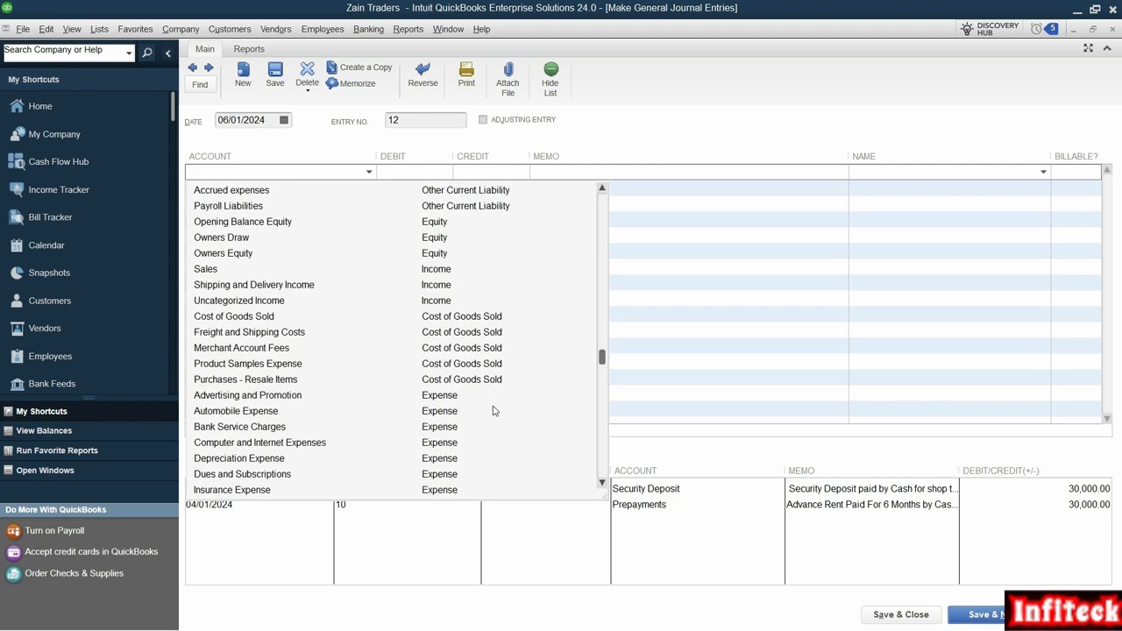
pyautogui.scroll(-3, 492, 410)
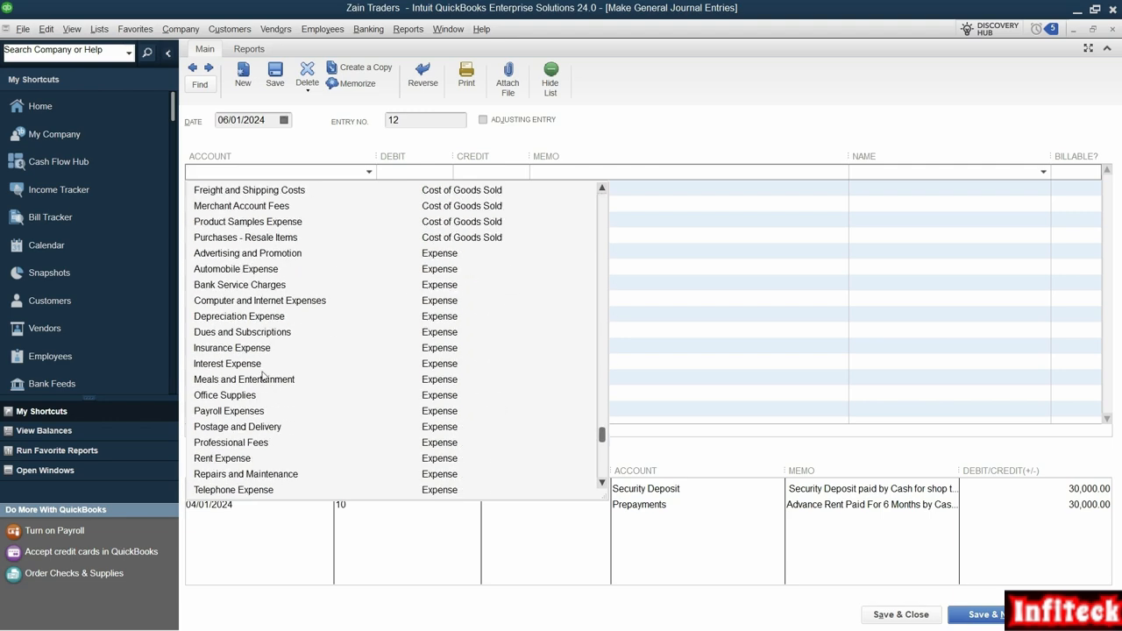
pyautogui.scroll(-1, 261, 430)
pyautogui.click(261, 427)
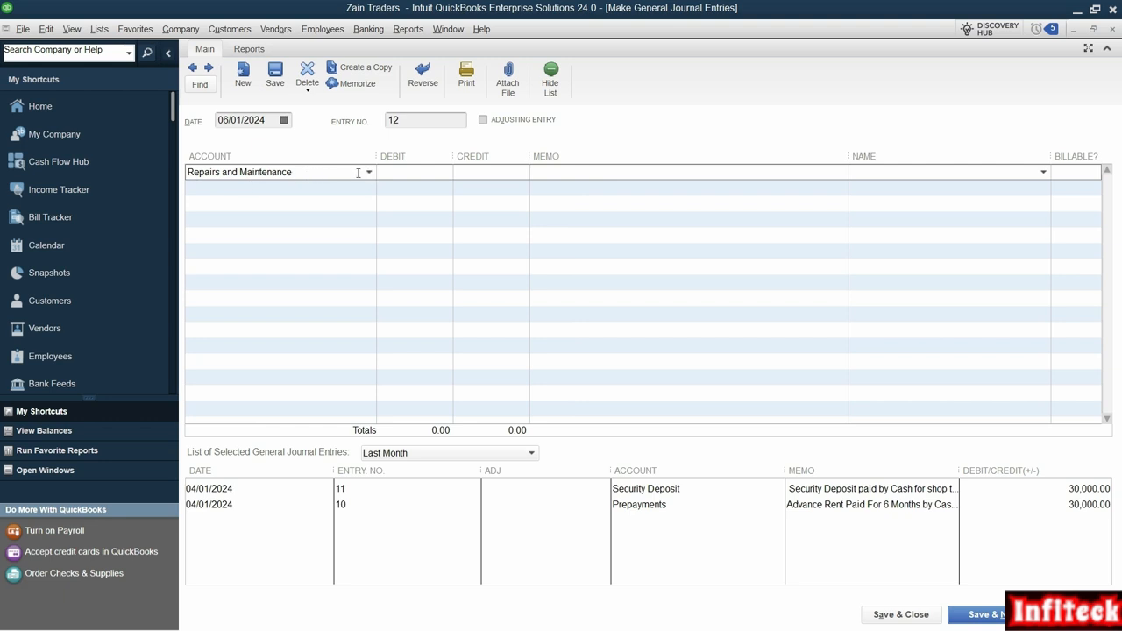
# Step: Debit Repairs and Maintenance 5,000 with the memo "Paint and Renovation Expenses of Shop taken on rent" copied from the PDF
pyautogui.hotkey('alt', 'Tab')
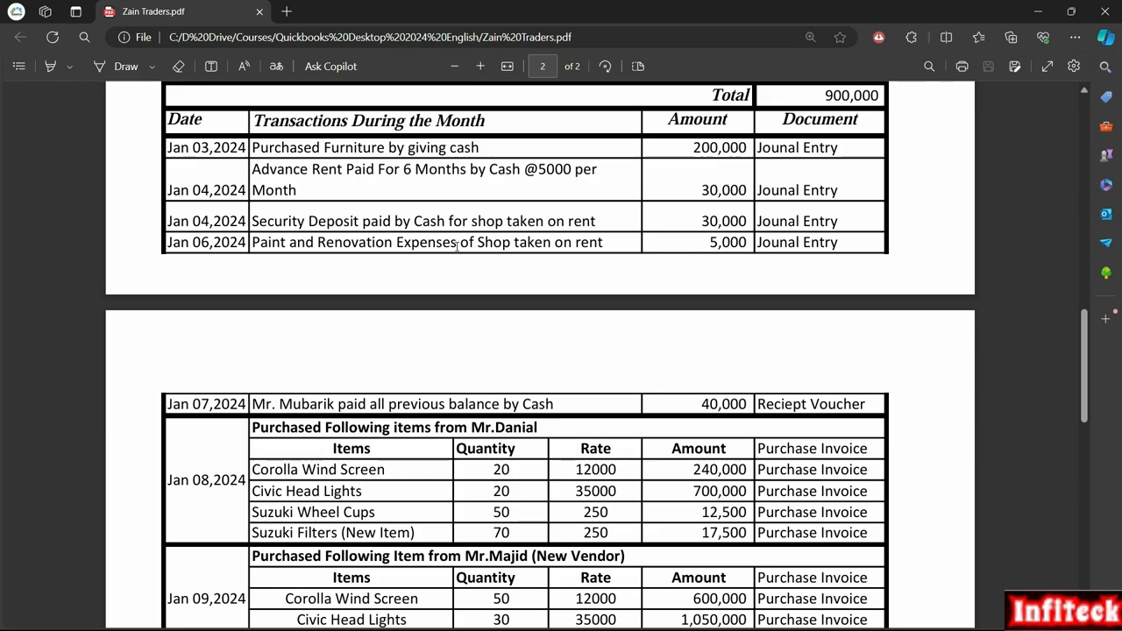
pyautogui.hotkey('alt', 'Tab')
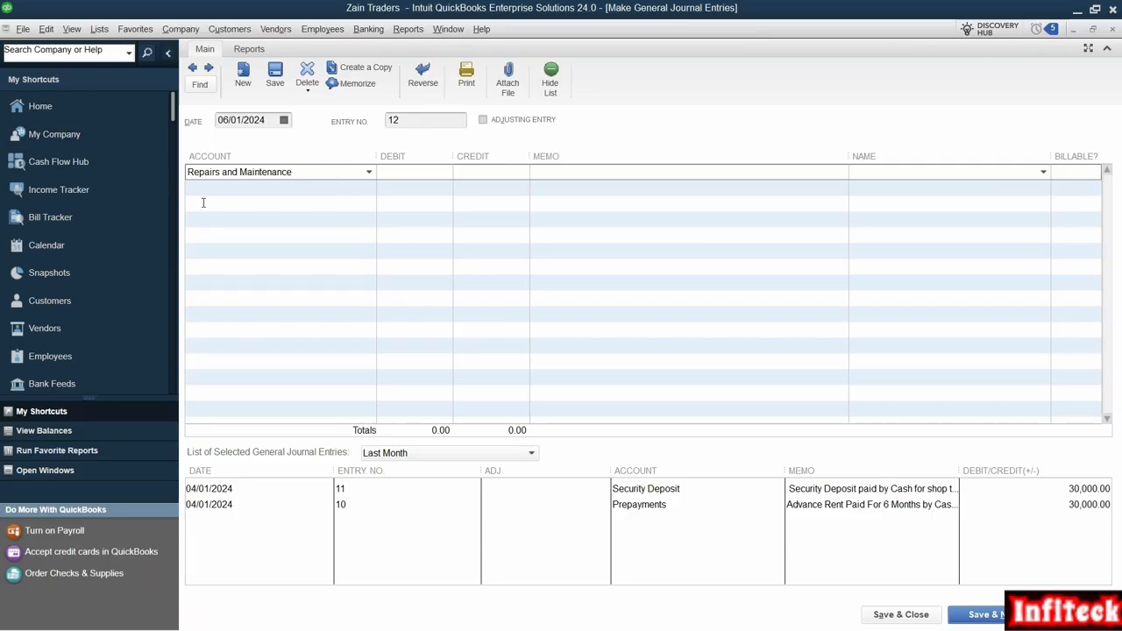
pyautogui.click(429, 171)
pyautogui.write('5000')
pyautogui.press('Tab')
pyautogui.hotkey('alt', 'Tab')
pyautogui.hotkey('alt', 'Tab')
pyautogui.write('Paint and Renovation Expenses of Shop taken on rent')
# Step: Credit the Cash account on the second line with the same memo, and save and close the paint and renovation entry
pyautogui.click(293, 188)
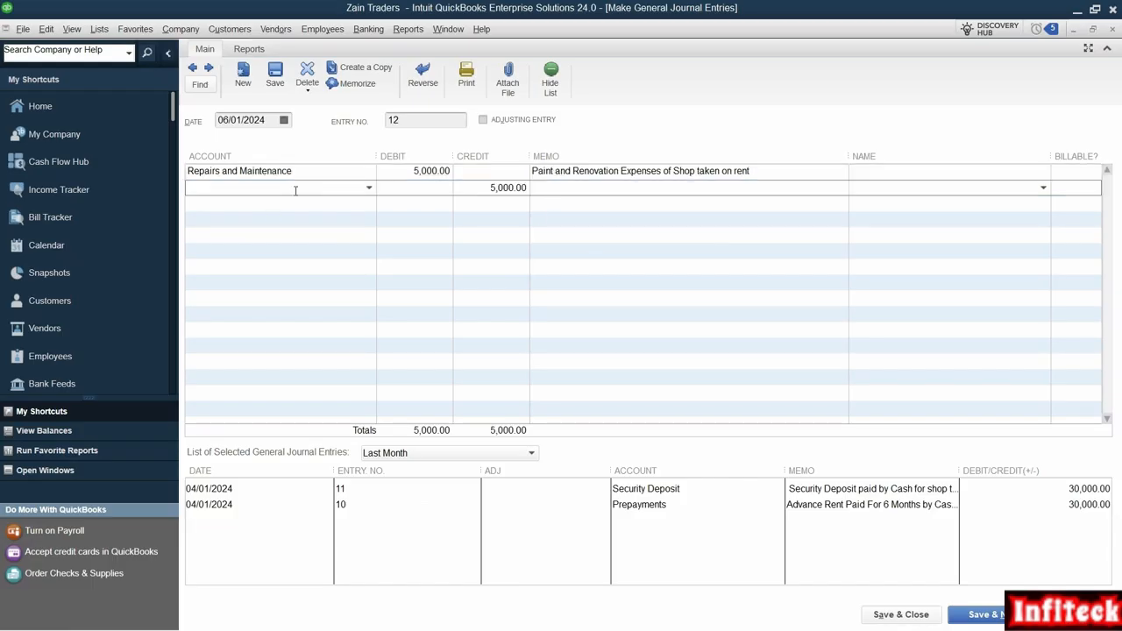
pyautogui.write('Cash')
pyautogui.hotkey('alt', 'Tab')
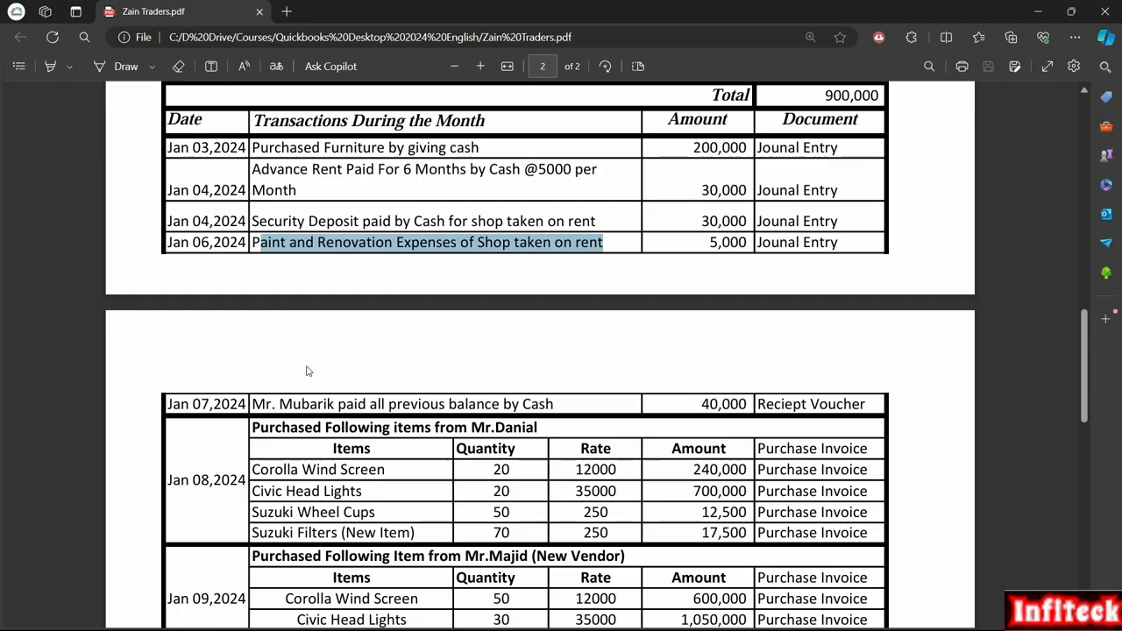
pyautogui.hotkey('alt', 'Tab')
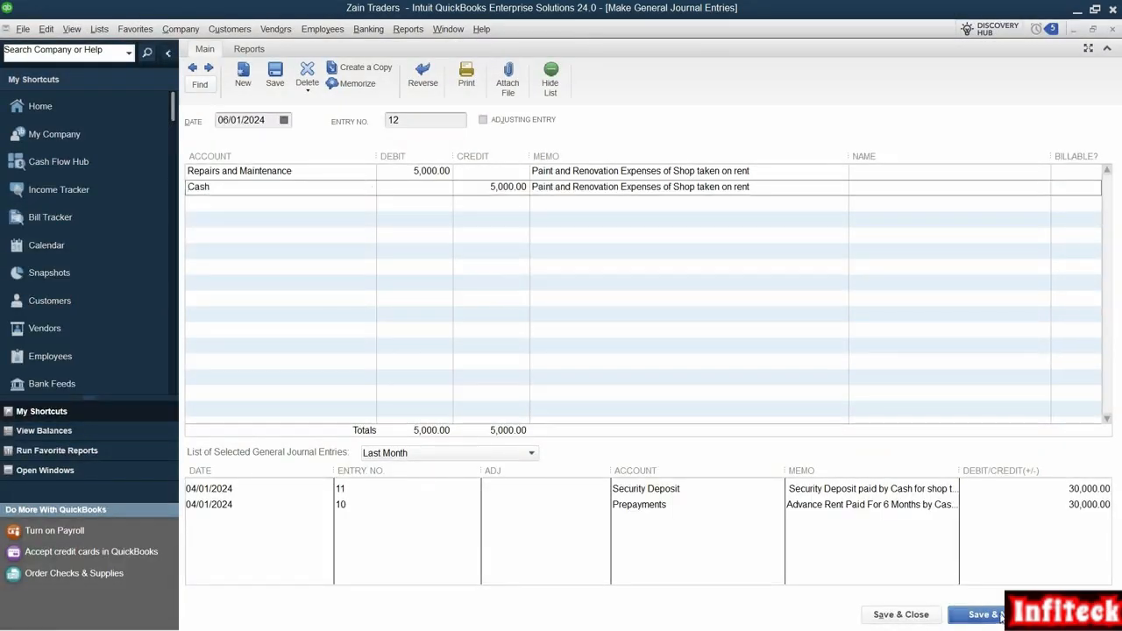
pyautogui.hotkey('alt', 's')
pyautogui.click(1109, 31)
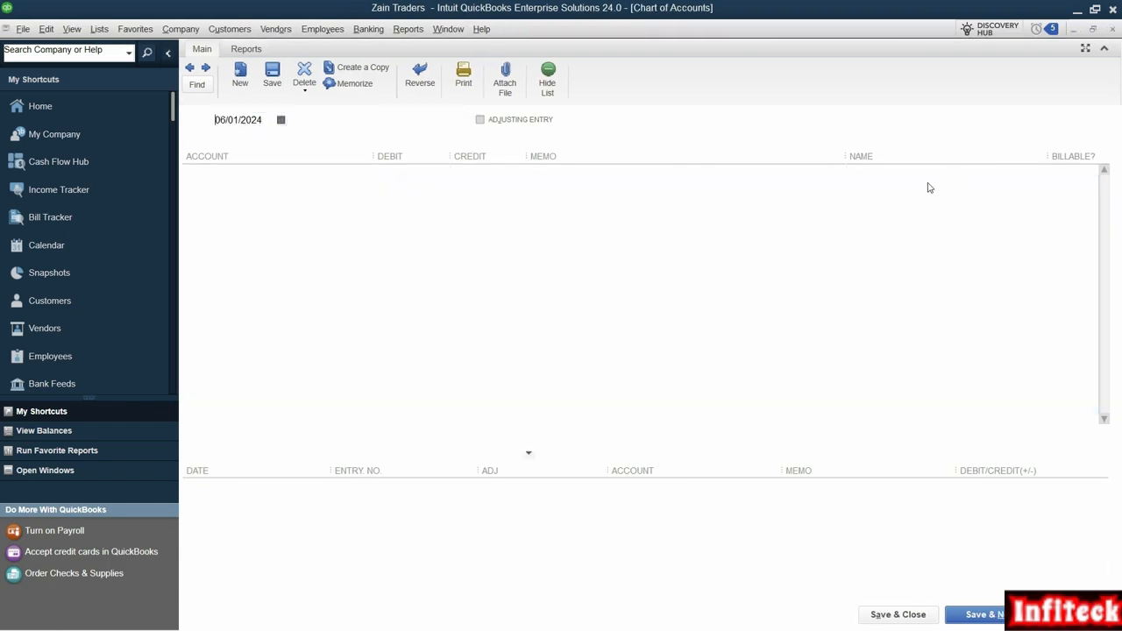
# Step: Review the PDF's remaining January transactions, from the Jan 07,2024 cash receipt through the purchase and sale invoices
pyautogui.hotkey('alt', 'Tab')
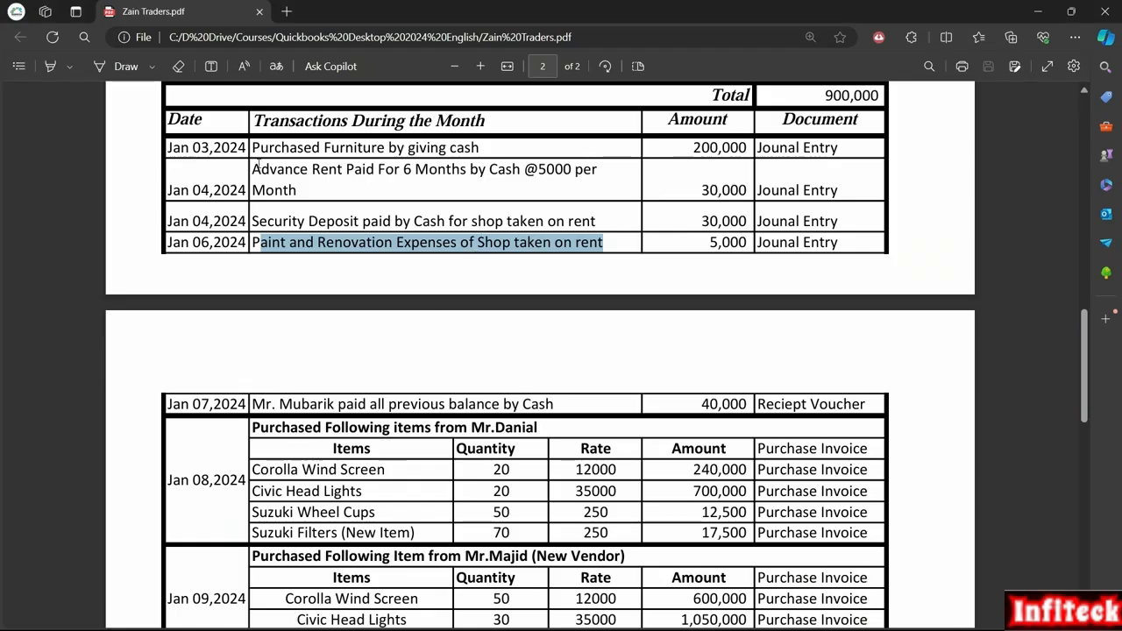
pyautogui.scroll(-1, 414, 420)
pyautogui.click(357, 345)
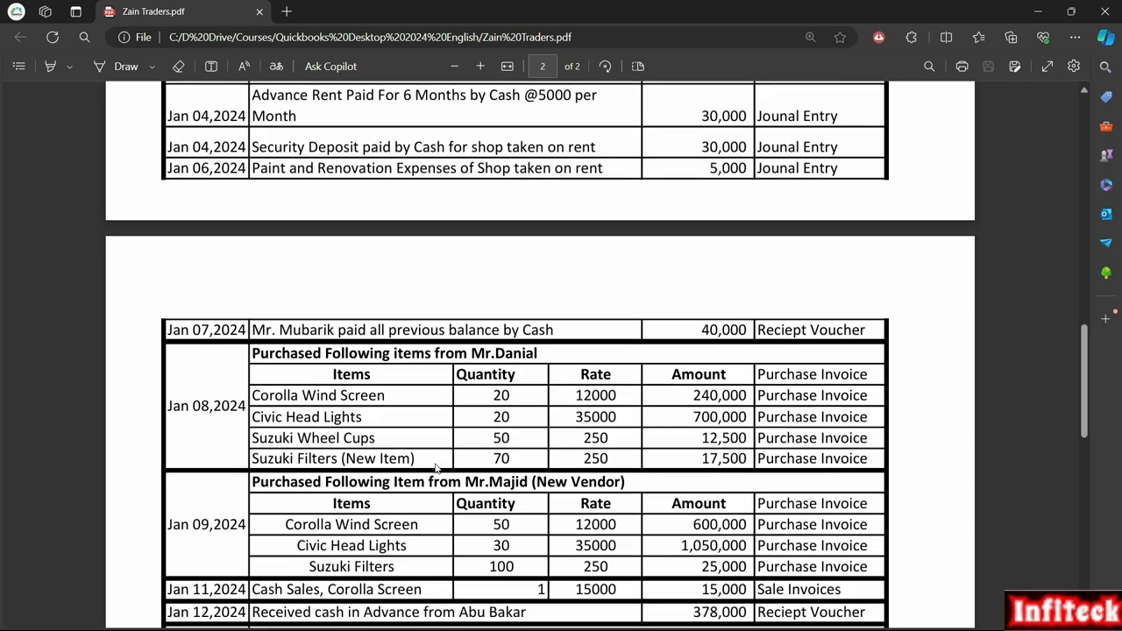
pyautogui.scroll(-3, 428, 449)
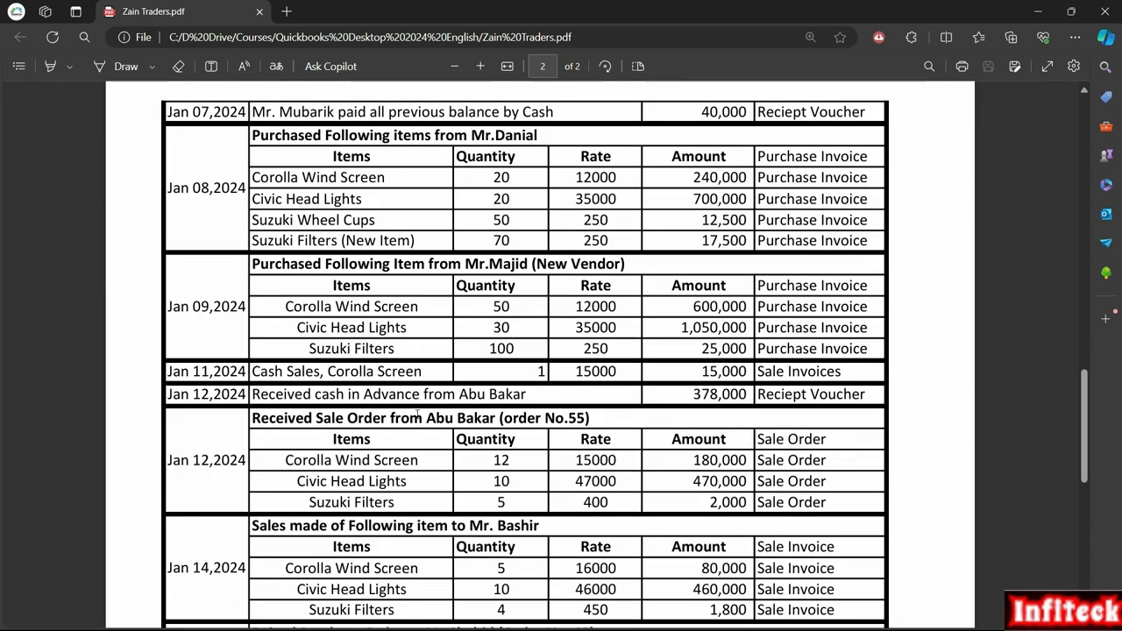
pyautogui.scroll(5, 418, 413)
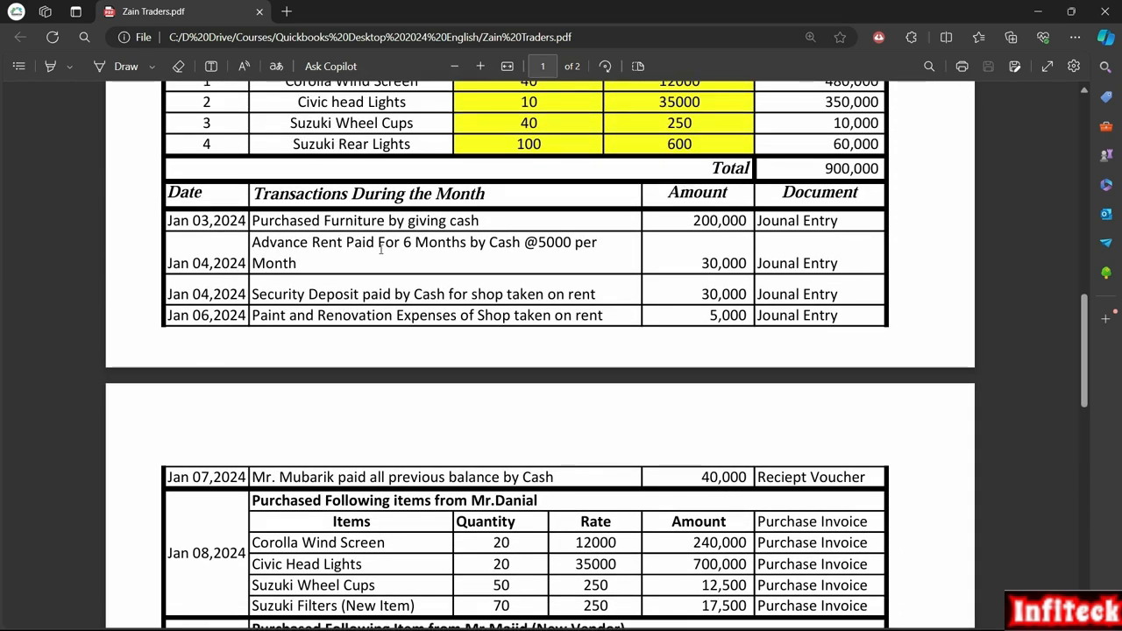